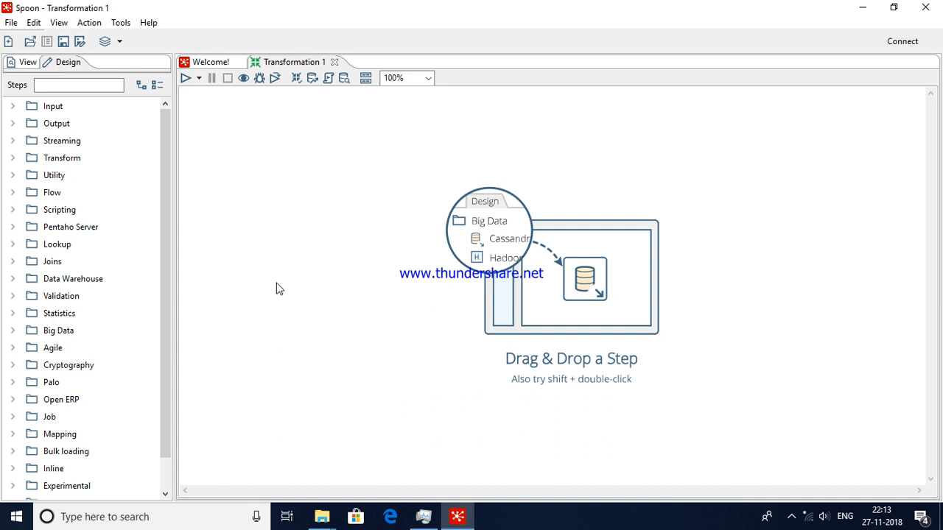
Place a Data Grid step from the Input category onto the canvas and position it lower.
left_click(12, 107)
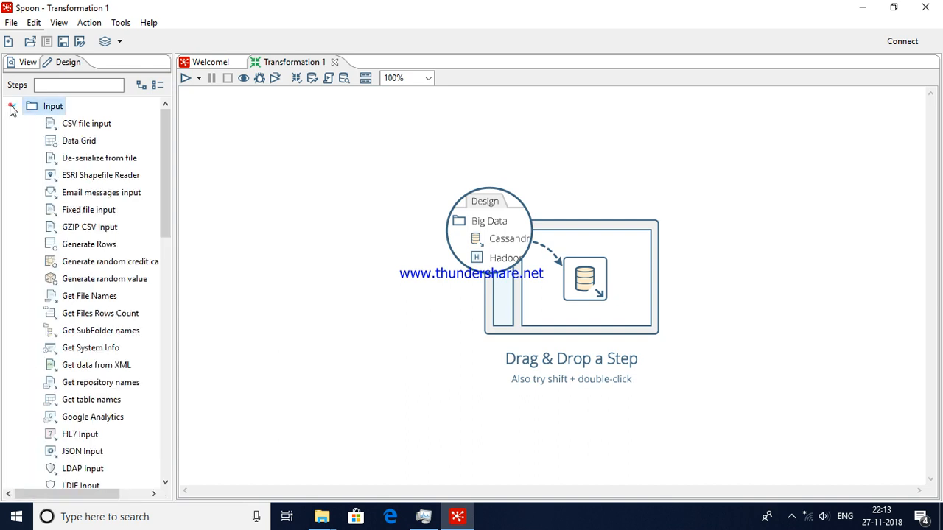
left_click(85, 141)
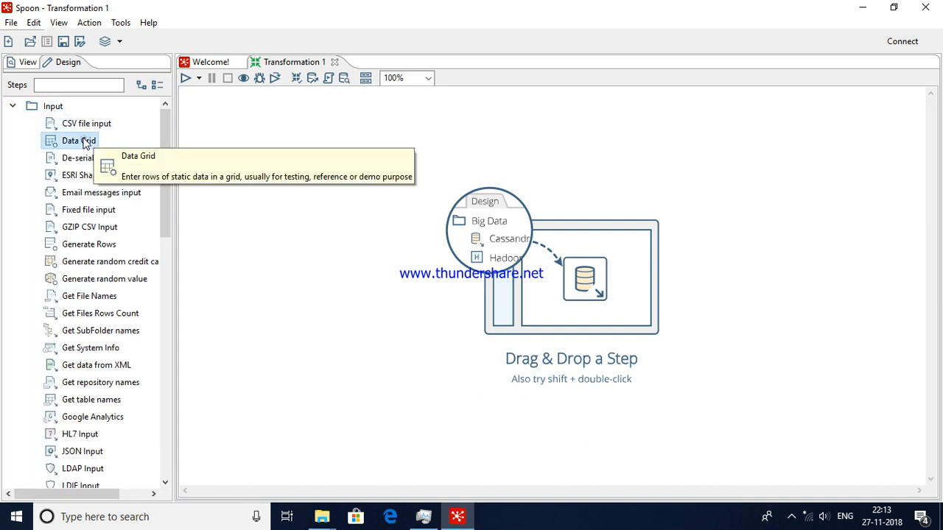
left_click_drag(85, 140, 328, 169)
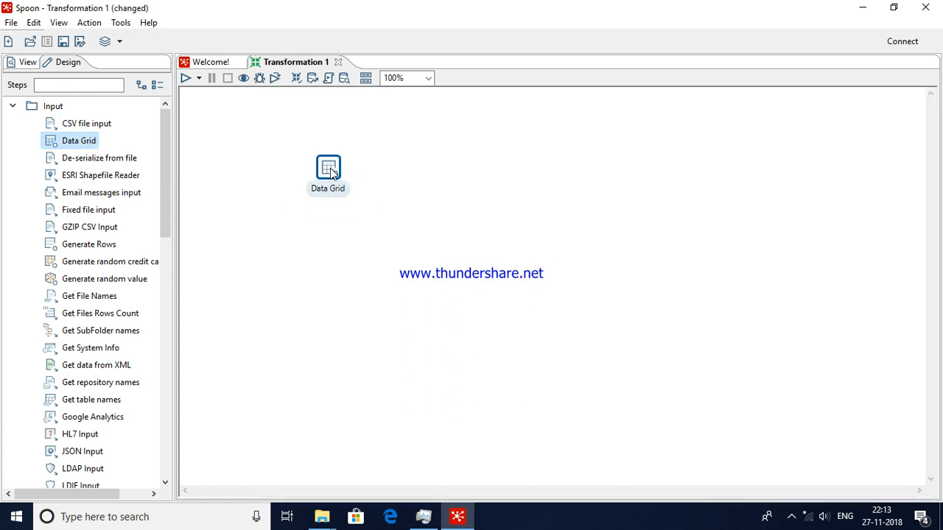
left_click_drag(330, 168, 327, 223)
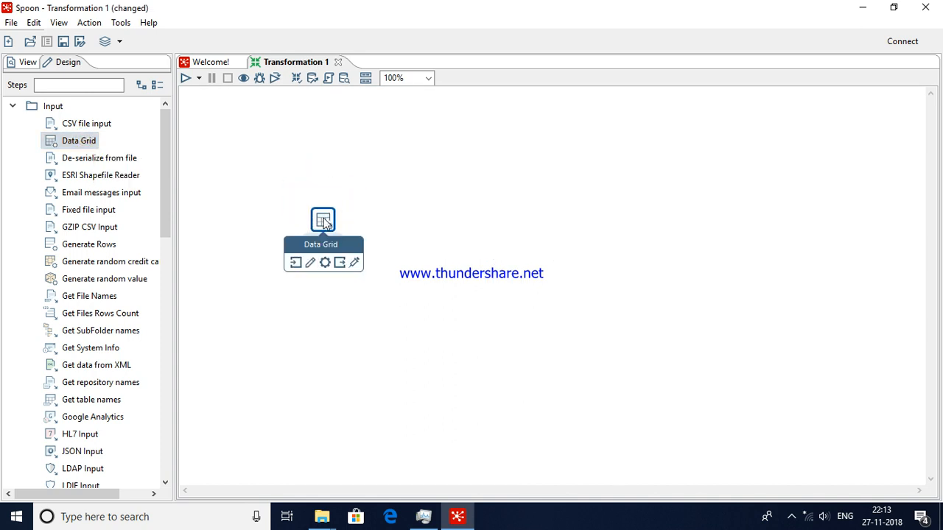
Name the Data Grid's Meta fields Product_ID, Product_Name and Sales.
double_click(324, 221)
left_click(197, 263)
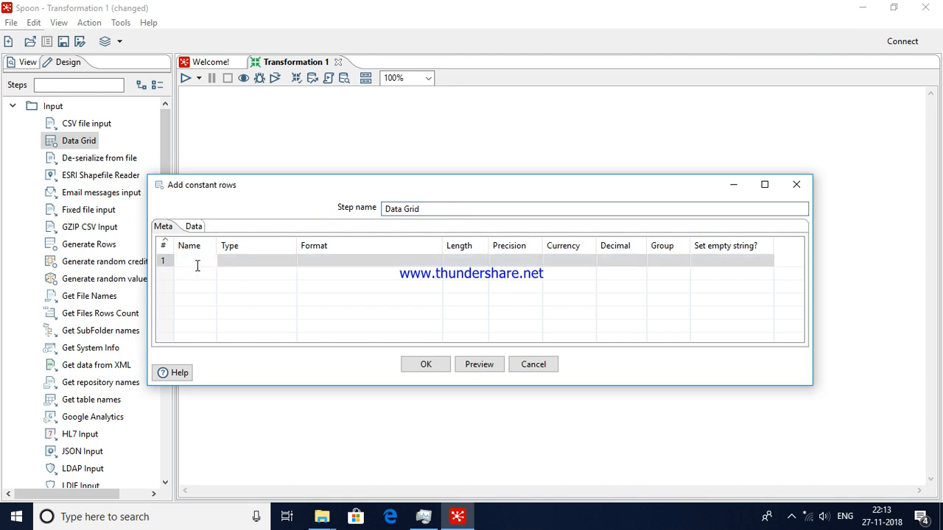
type("Prod")
type("uct")
type("_ID")
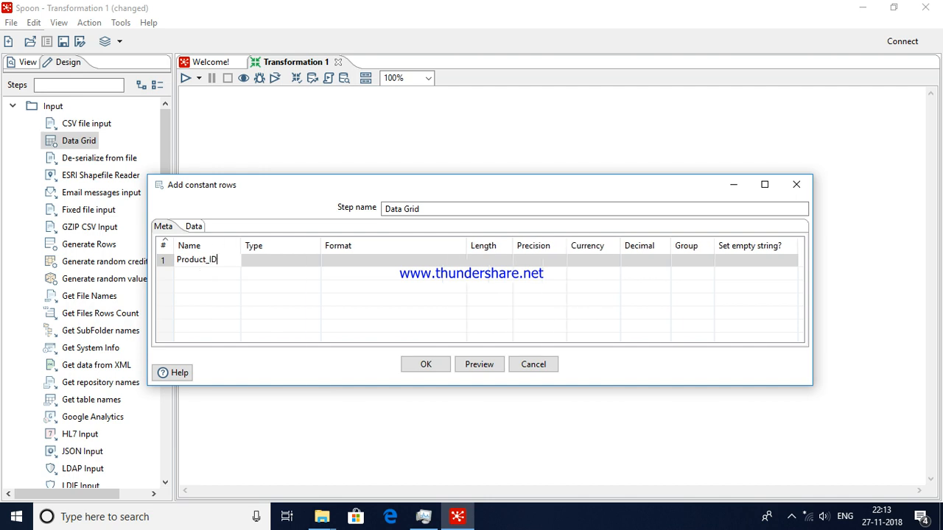
key("Return")
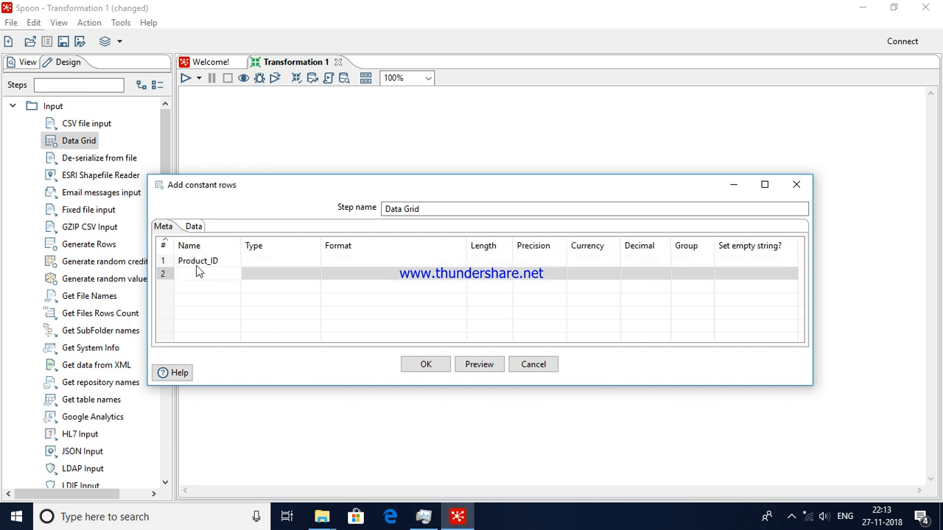
type("Product")
type("_Name")
key("Return")
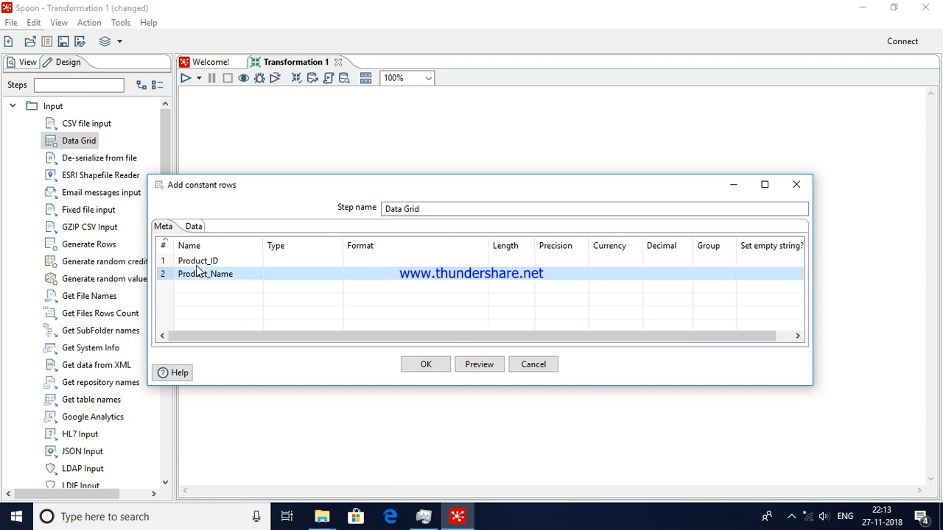
left_click(291, 259)
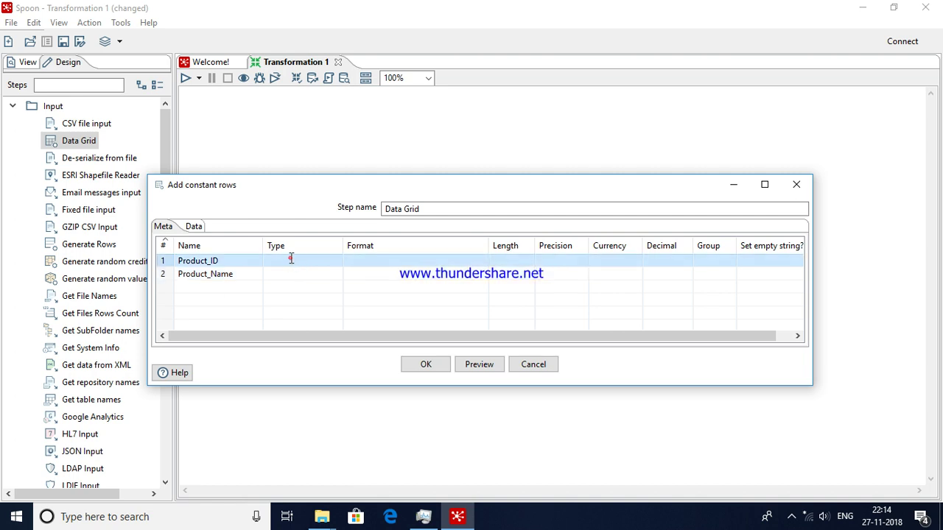
left_click(230, 286)
type("Sales")
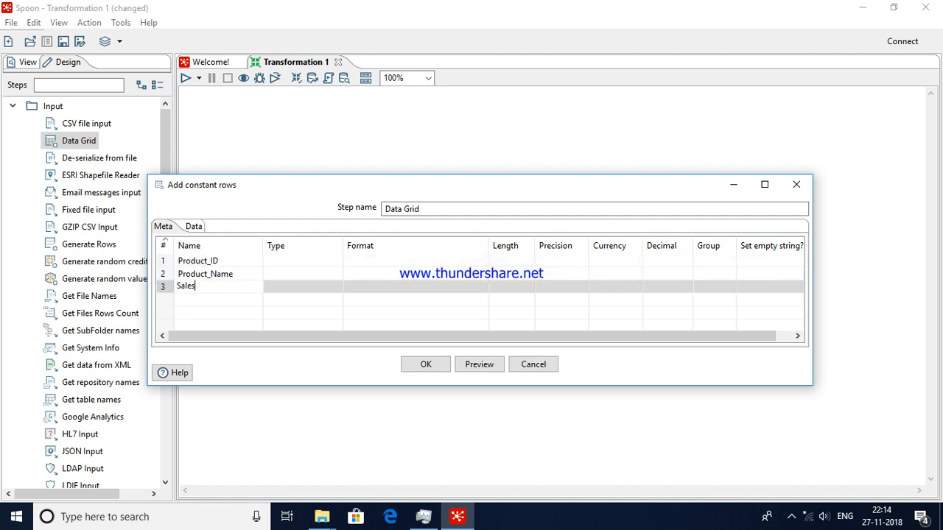
key("Return")
Set Product_ID to Number, Product_Name to String and Sales to Number.
left_click(291, 260)
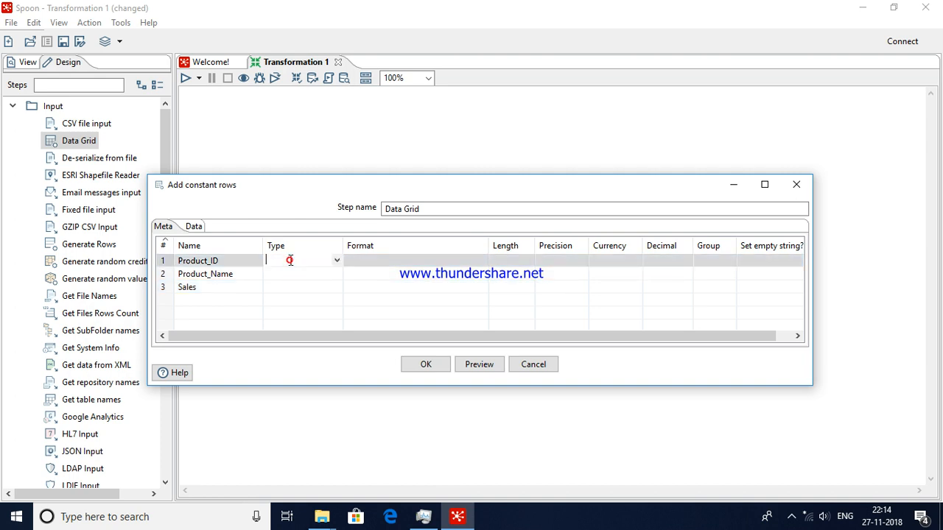
left_click(337, 262)
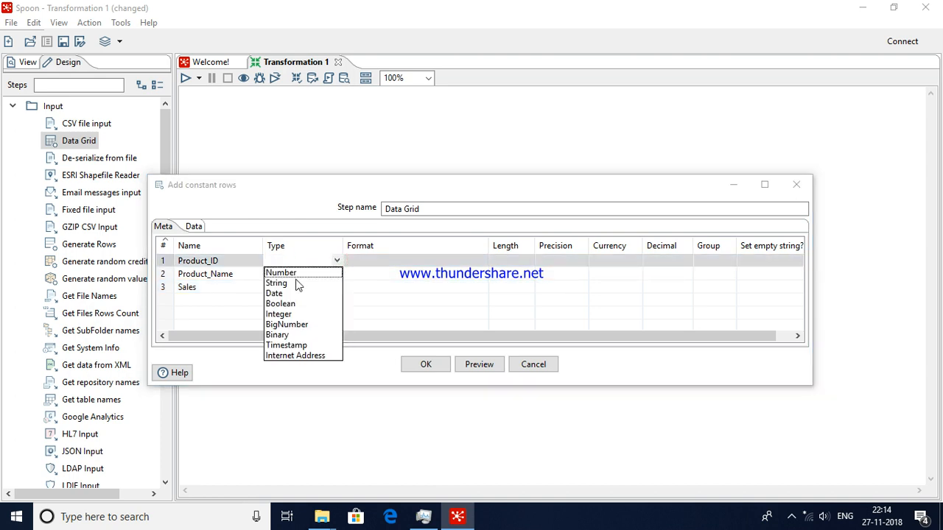
left_click(281, 273)
left_click(285, 274)
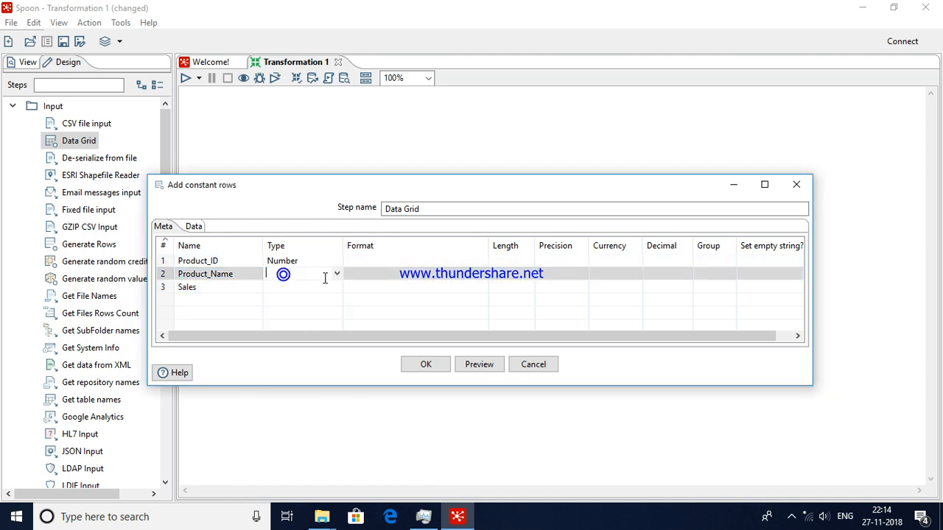
left_click(337, 274)
left_click(284, 293)
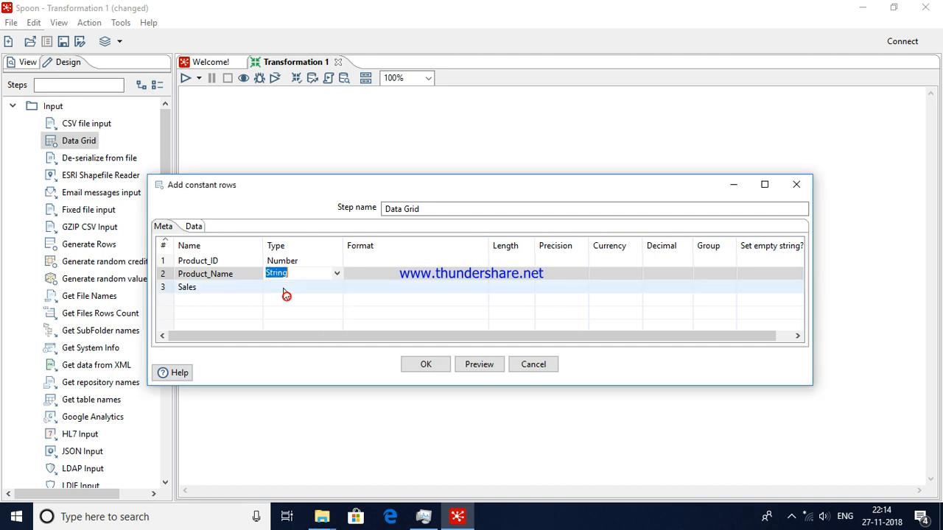
left_click(337, 287)
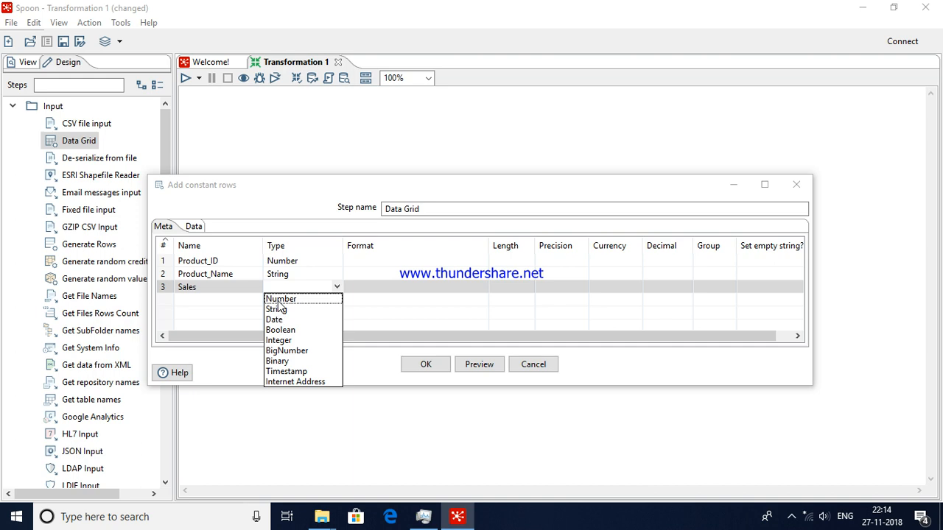
left_click(278, 299)
Enter the Product_ID values 1002, 1003, 1005 on the Data tab and add a fourth row.
left_click(193, 226)
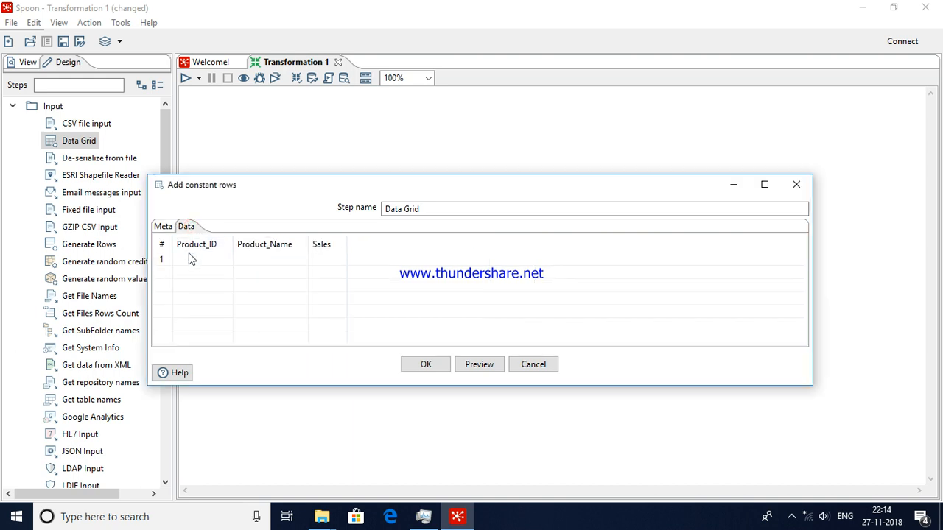
left_click(189, 258)
type("1002")
key("Return")
type("1003")
key("Return")
type("1005")
key("Up")
key("Down")
key("Down")
type("100")
Enter the product names LG, Samsung, Lenevo and Accer.
left_click(251, 259)
type("LG")
key("Down")
type("Sams")
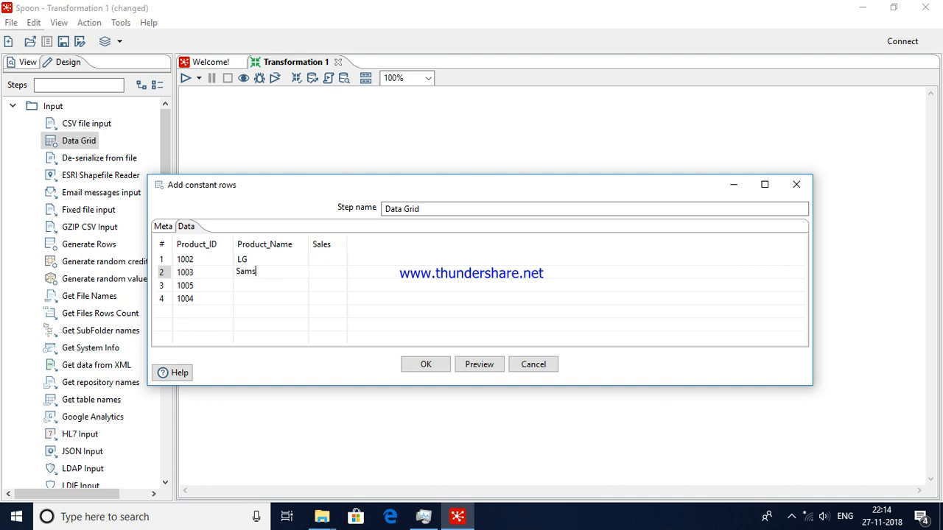
type("ung")
key("Down")
type("Len")
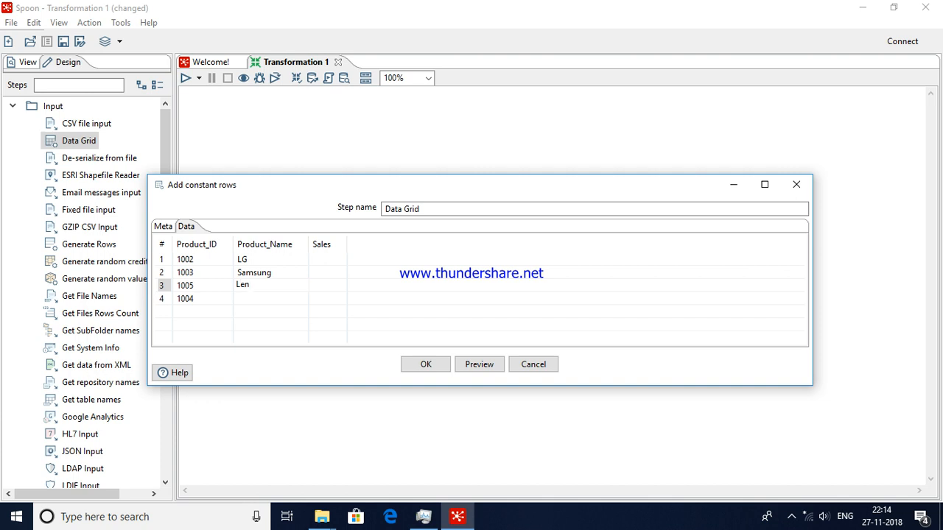
type("evo")
key("Down")
type("Acc")
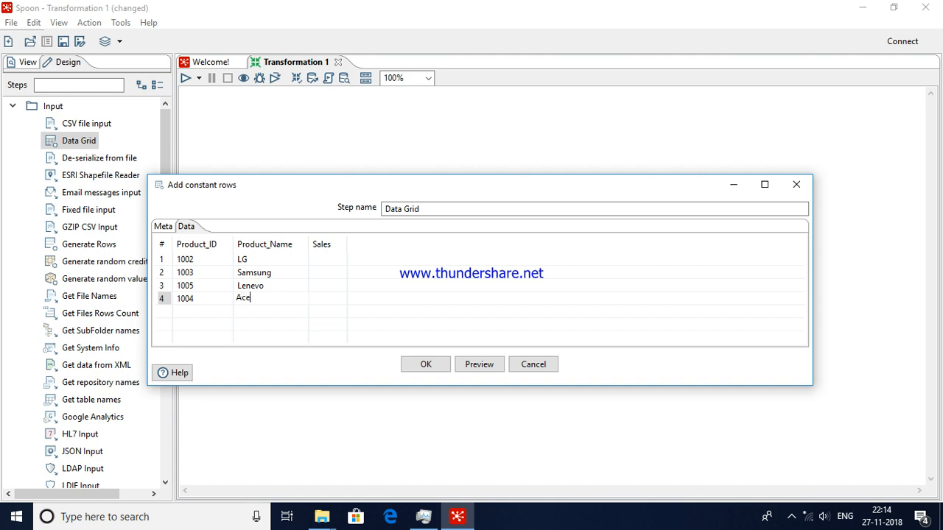
type("er")
Enter Sales values 2000, 3000, 4000 and 1000 for the four products.
left_click(321, 257)
type("20000")
type("0")
key("Return")
key("Down")
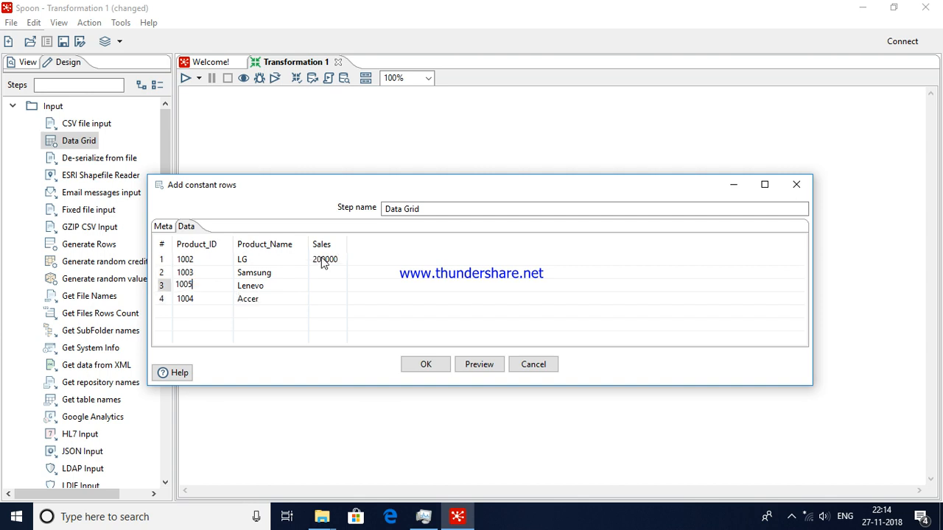
left_click(324, 271)
type("3000")
left_click(339, 258)
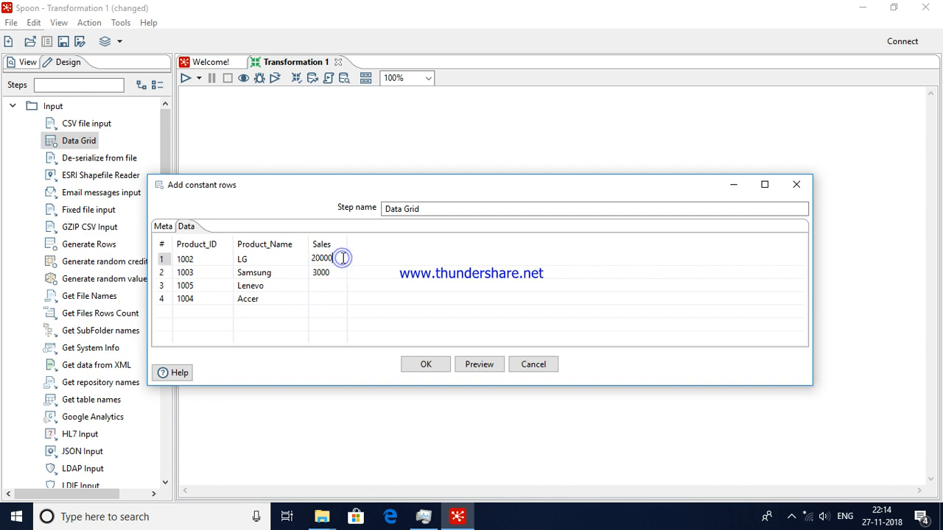
key("BackSpace")
left_click(324, 287)
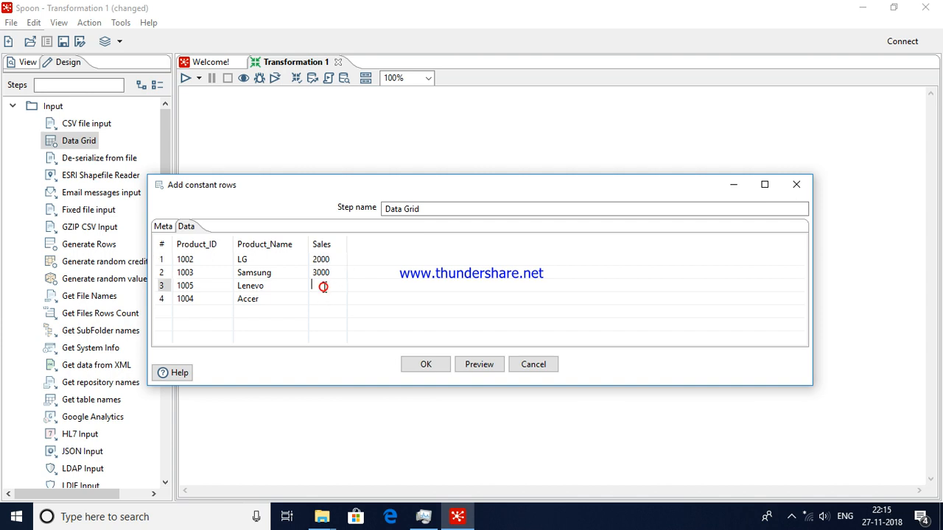
type("2")
key("BackSpace")
type("4000")
left_click(318, 302)
type("1000")
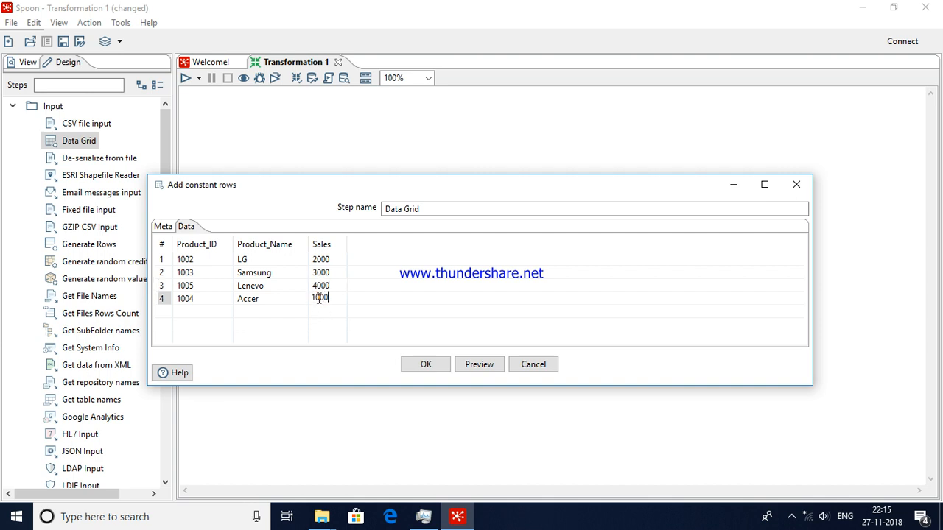
key("Return")
left_click(432, 209)
Clear the step name, rename it Sourcec and confirm the step settings.
key("BackSpace")
key("BackSpace")
key("BackSpace")
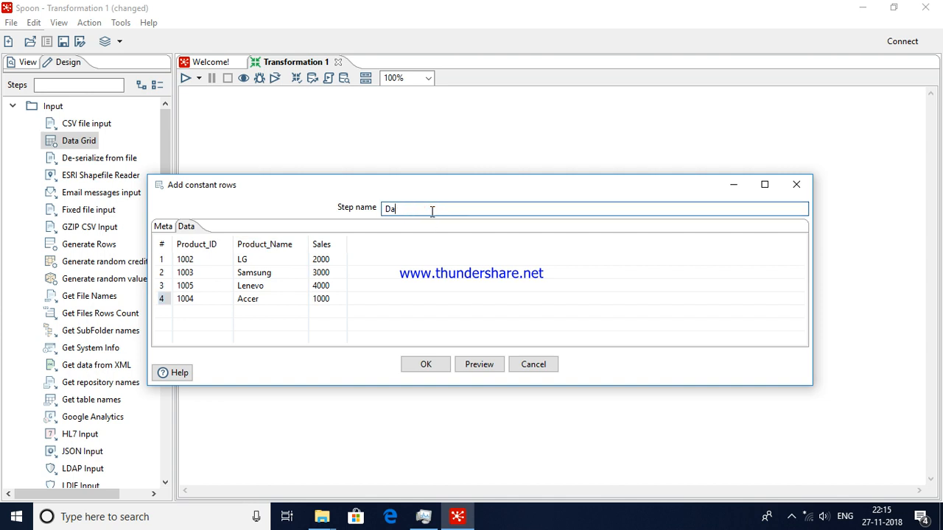
key("BackSpace")
key("BackSpace")
type("Sourcec")
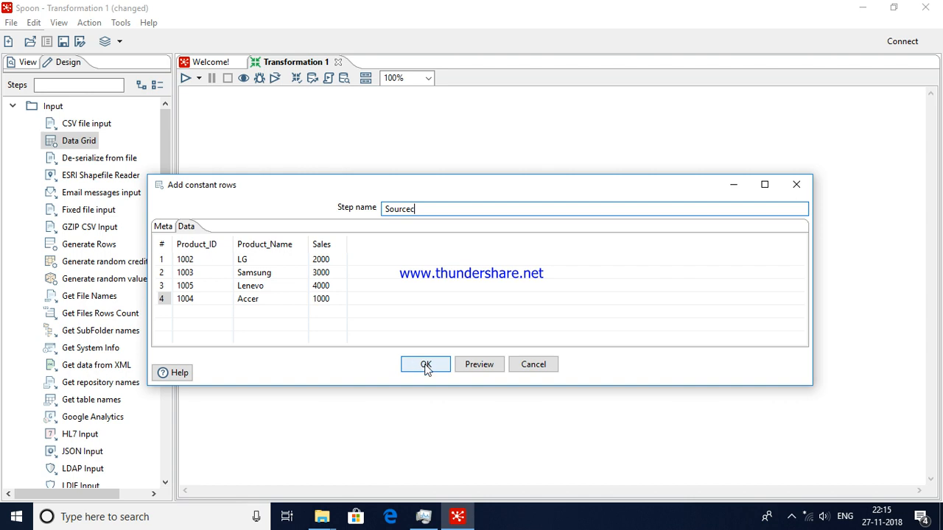
left_click(425, 365)
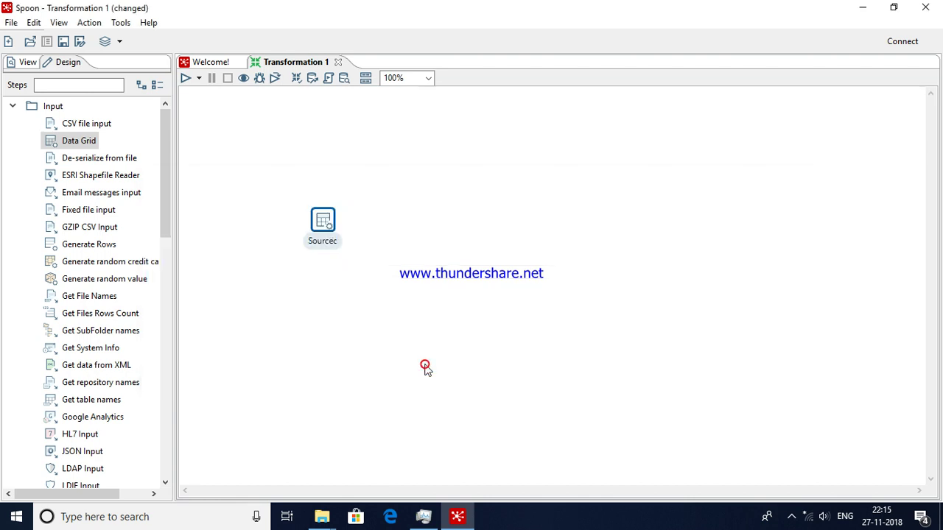
Add a second Data Grid step, delete its automatic hop and move it above the first.
double_click(78, 141)
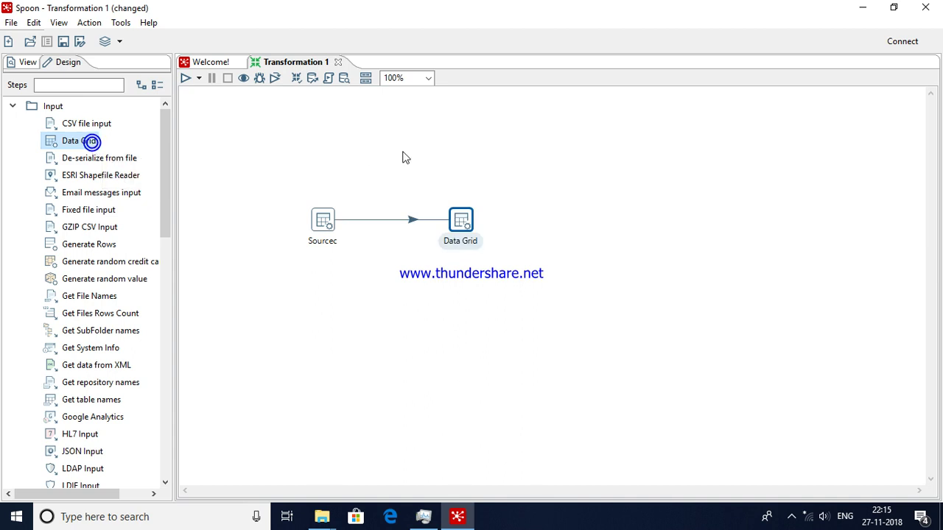
right_click(409, 221)
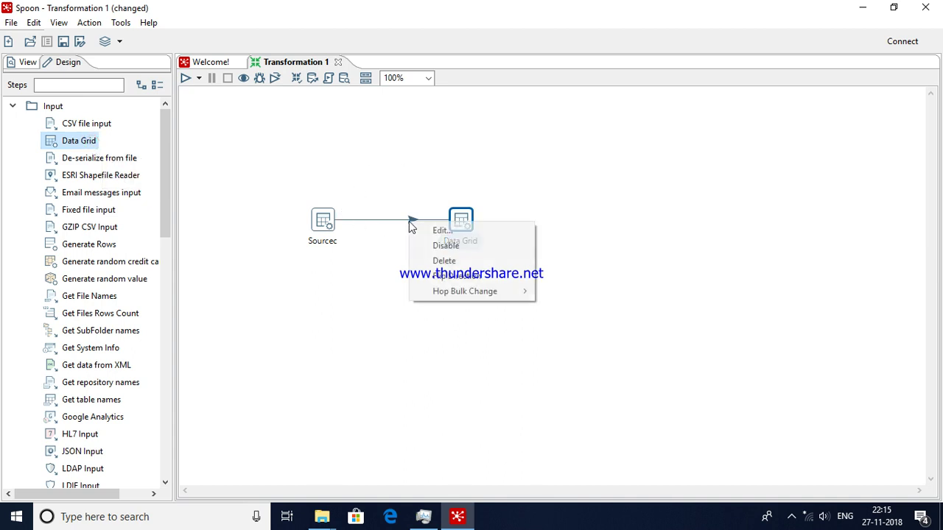
left_click(443, 260)
left_click_drag(462, 221, 464, 147)
Correct the first grid step's name from Sourcec to Source.
left_click(328, 223)
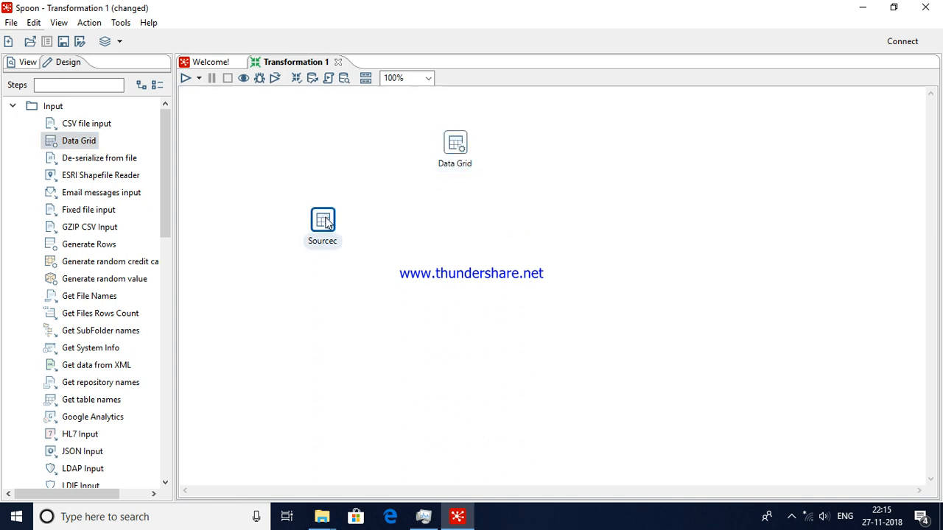
double_click(329, 223)
left_click(431, 210)
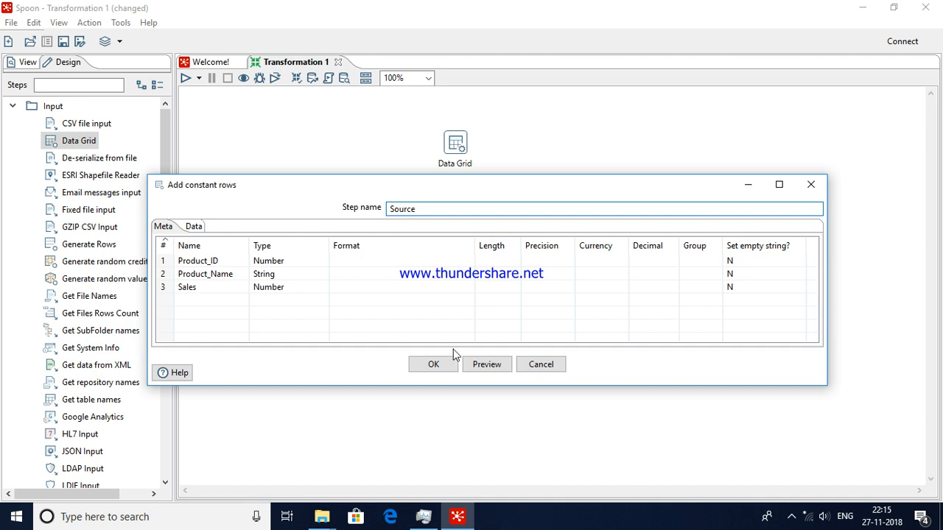
left_click(434, 364)
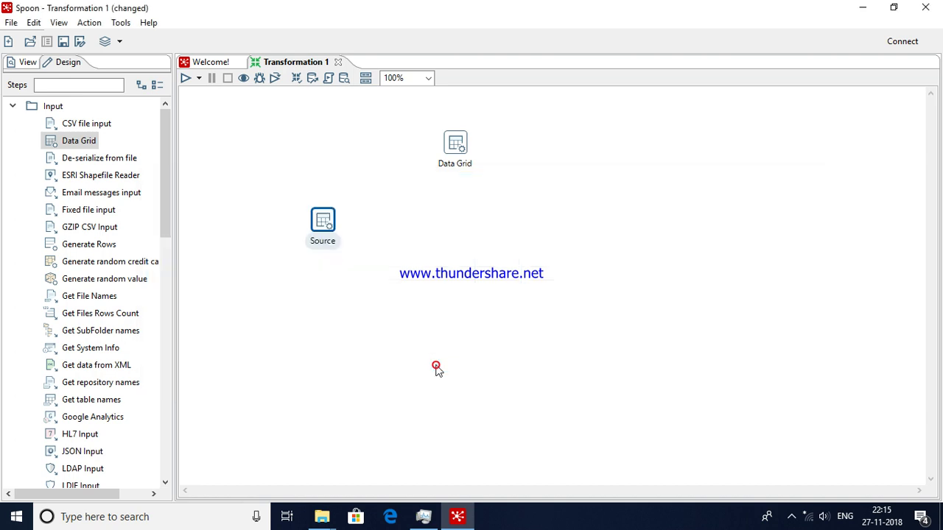
Name the second grid step Ref Data and define a Number field prd_id.
double_click(455, 144)
type("R")
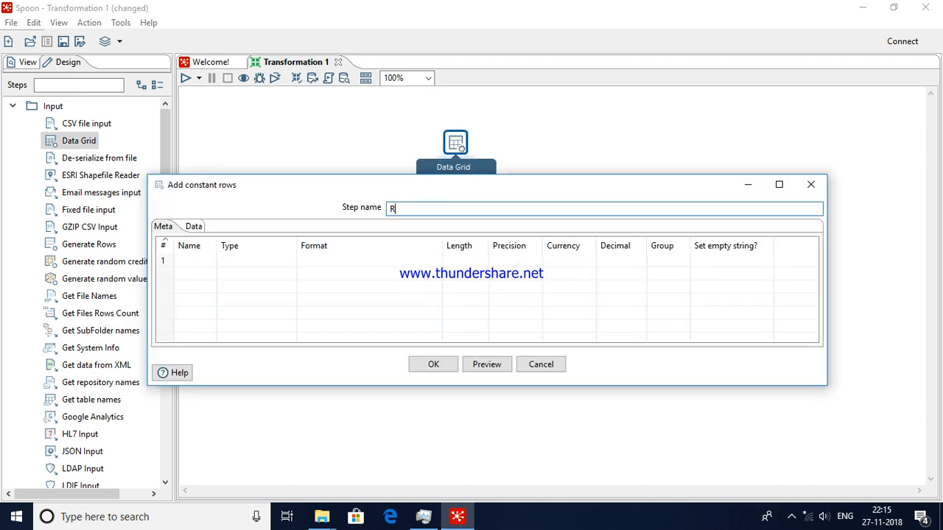
type("efData")
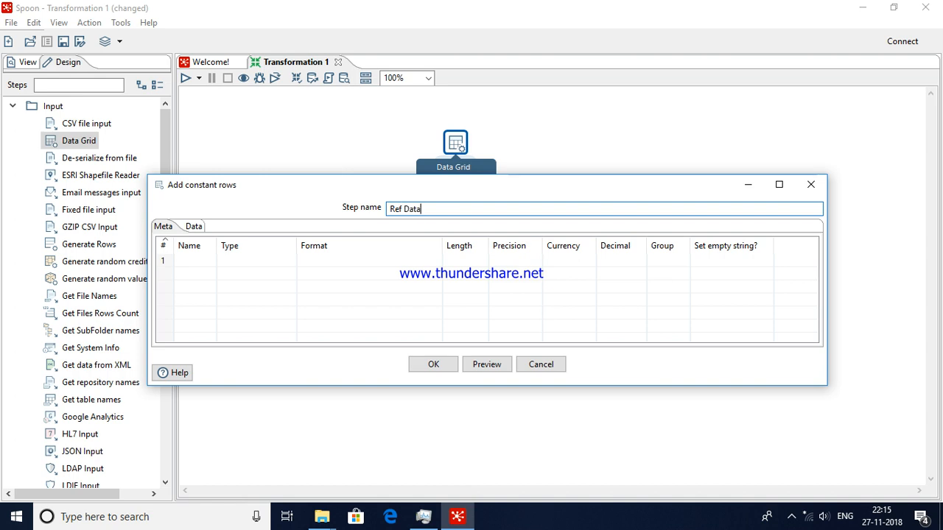
left_click(200, 265)
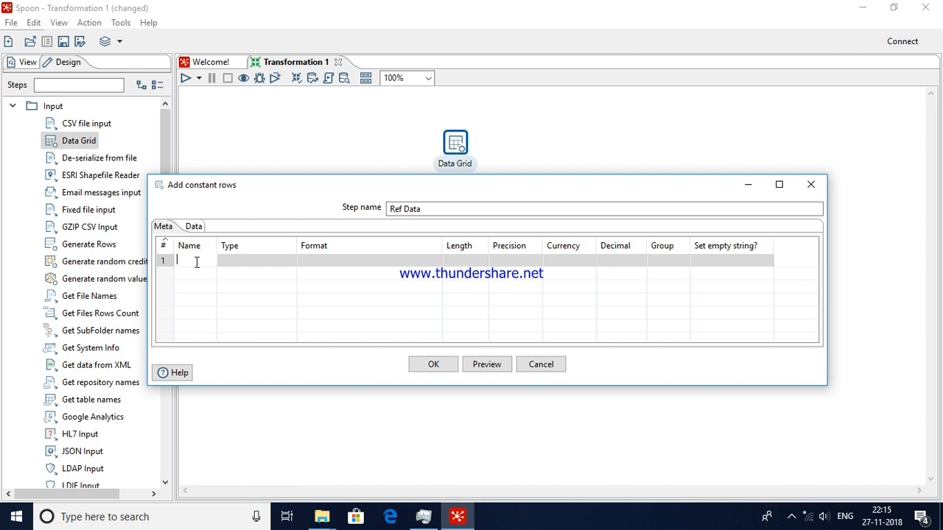
type("prd_i")
type("d")
key("Return")
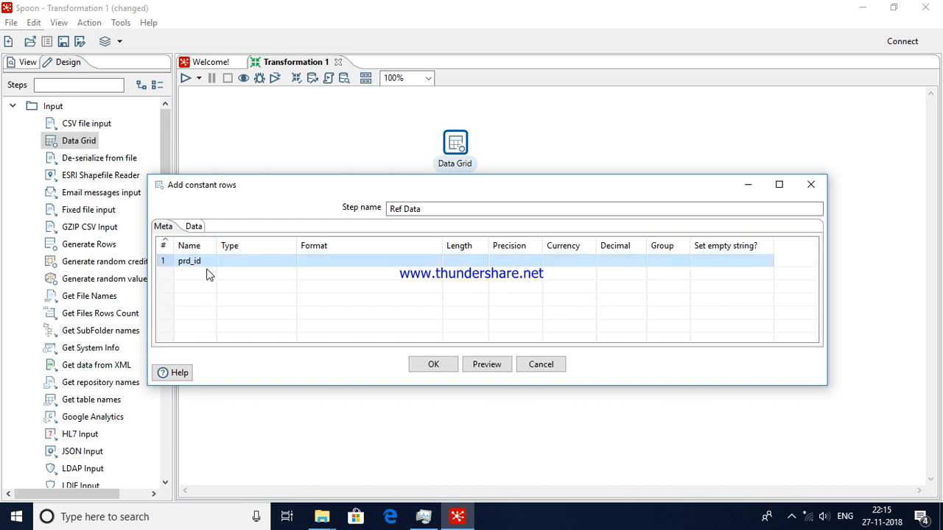
left_click(258, 262)
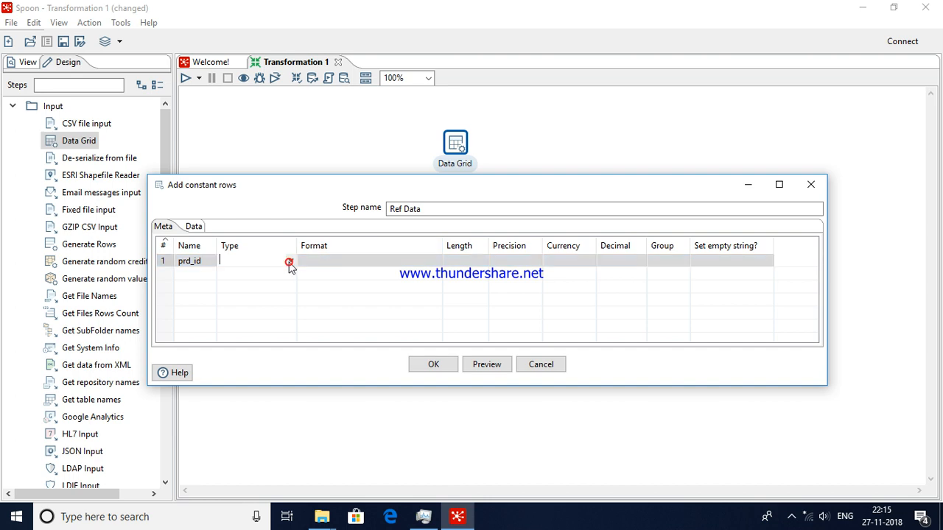
left_click(290, 262)
left_click(234, 273)
type("pr")
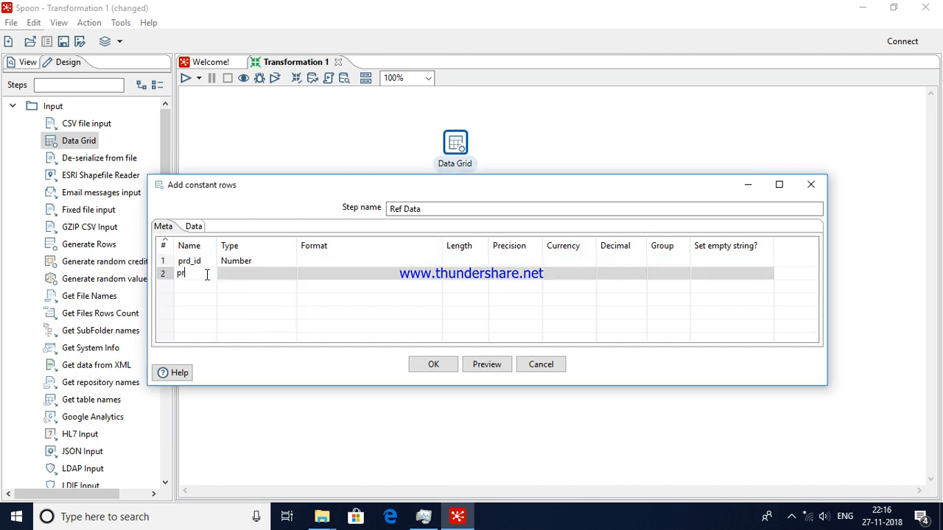
type("od_code")
Define a Number field prod_code and begin entering the first prd_id value.
key("Return")
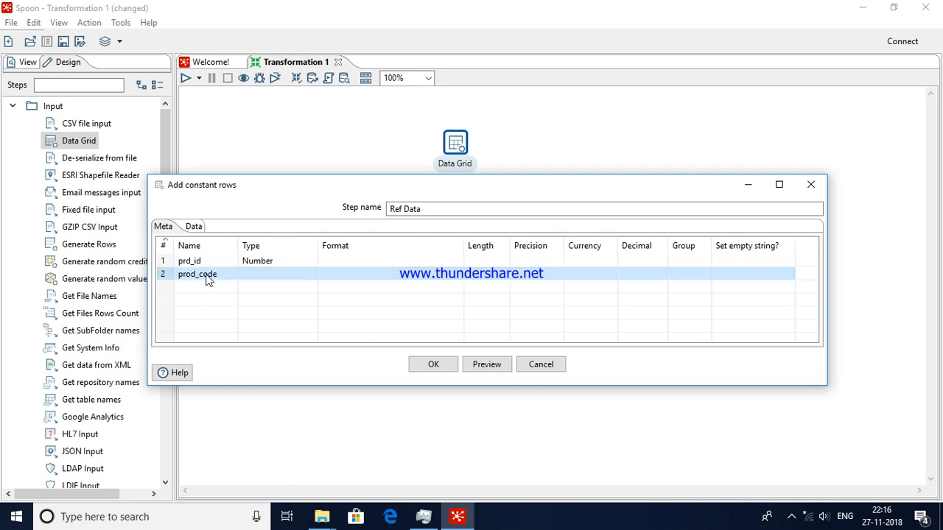
left_click(272, 278)
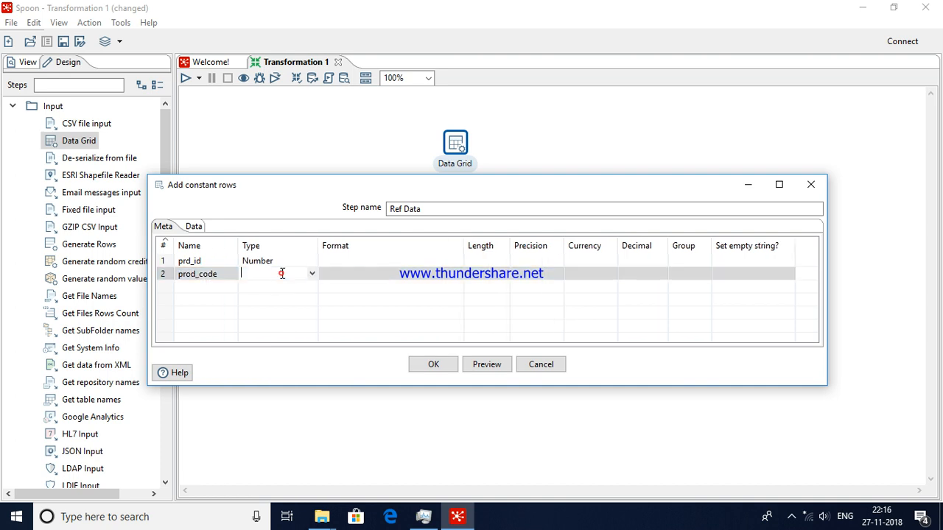
left_click(313, 274)
left_click(256, 286)
left_click(194, 226)
left_click(192, 262)
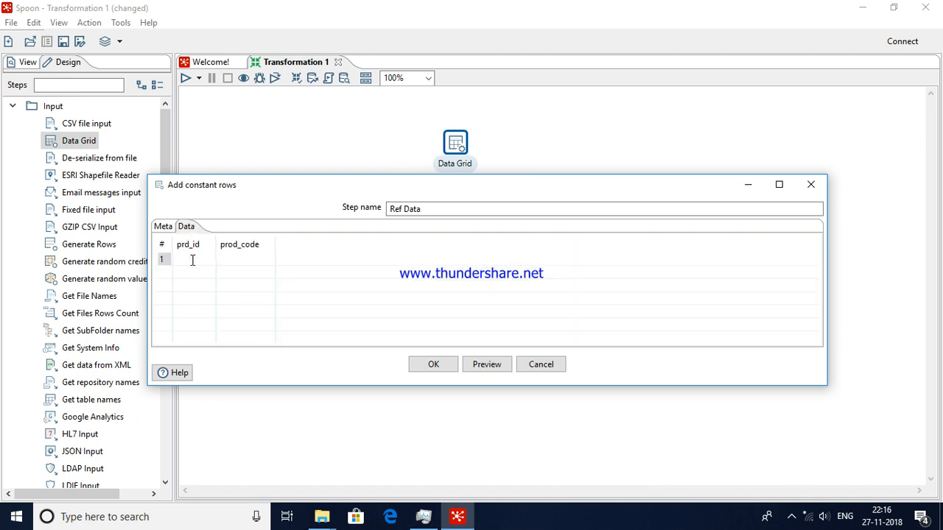
type("1002")
Fill Ref Data rows 1002/00200245 and 1003/00300587 and confirm the settings.
left_click(233, 259)
type("002")
type("00245")
left_click(195, 273)
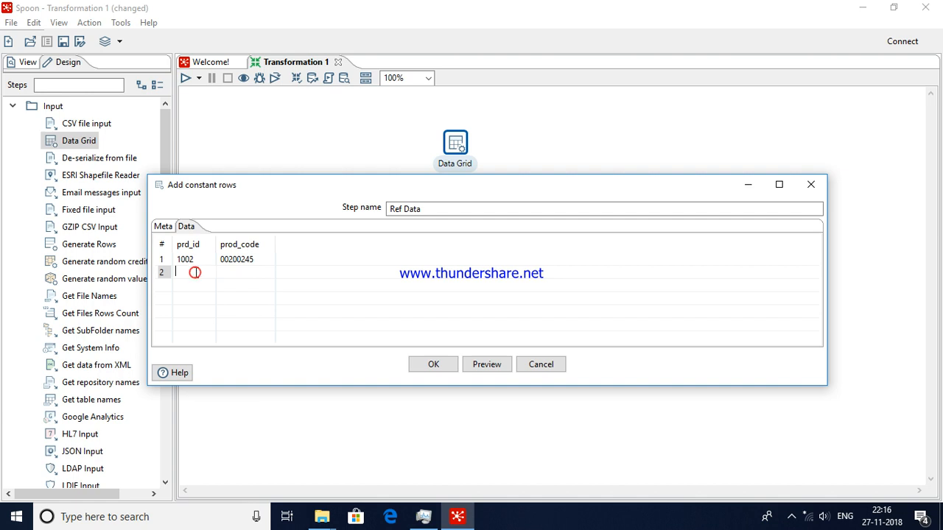
type("1003")
left_click(234, 274)
type("00")
type("300587")
left_click(433, 364)
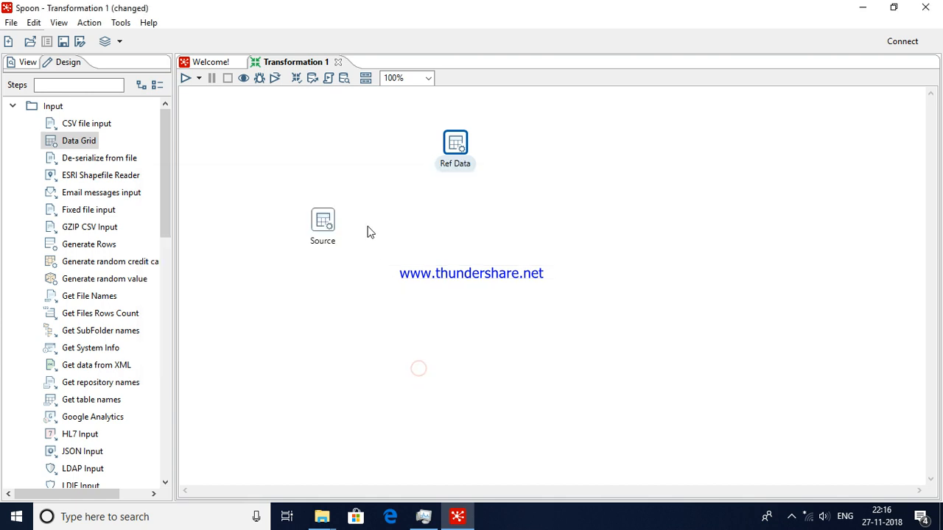
left_click(324, 221)
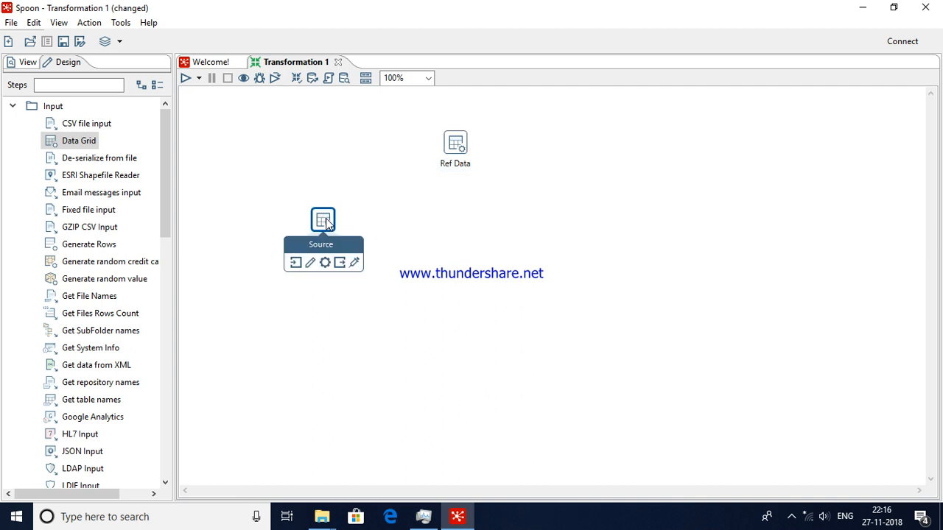
left_click(462, 149)
mouse_move(456, 142)
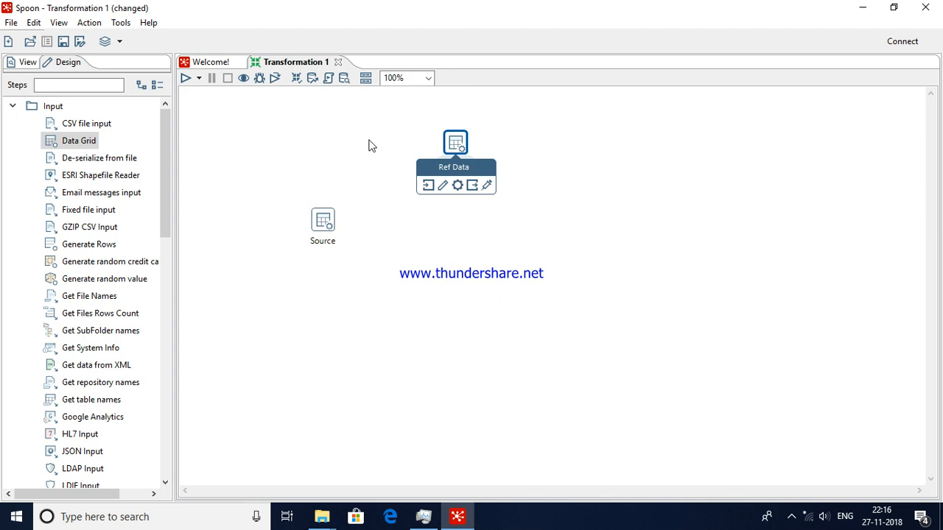
left_click(368, 144)
left_click(100, 87)
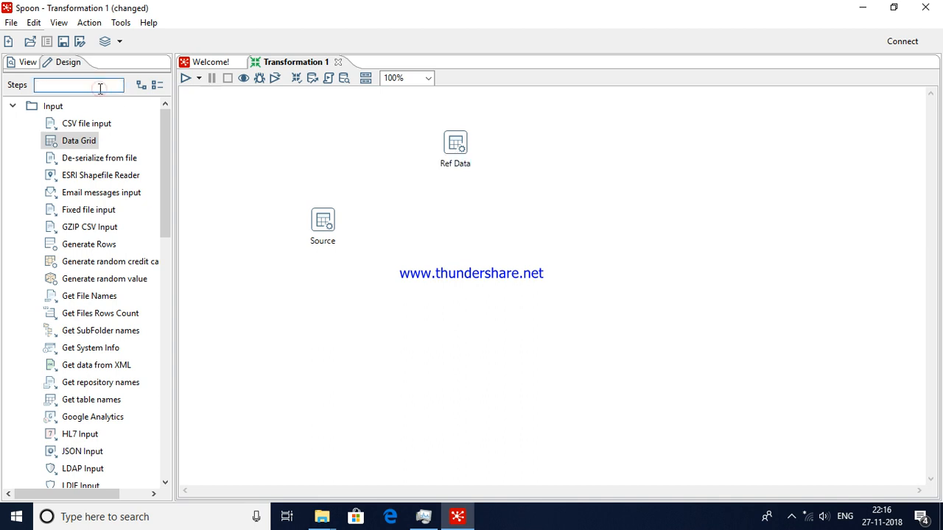
type("s")
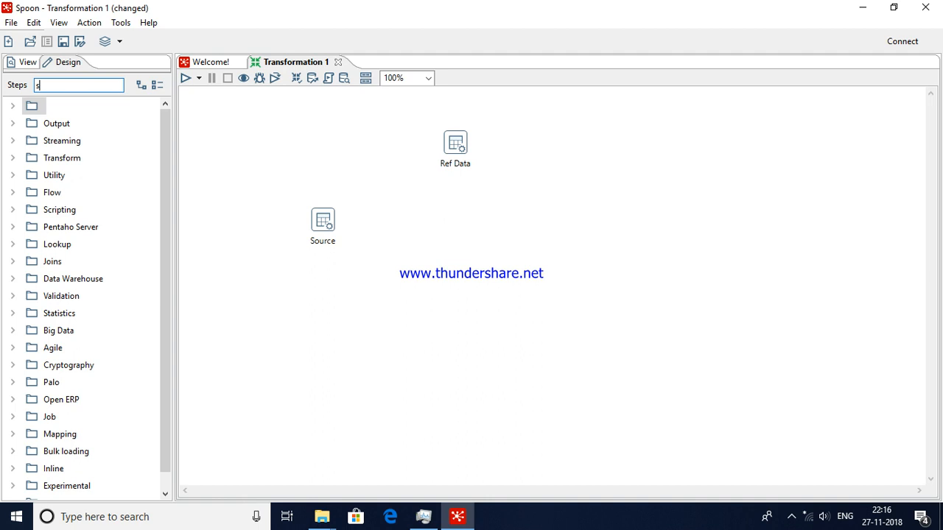
type("t")
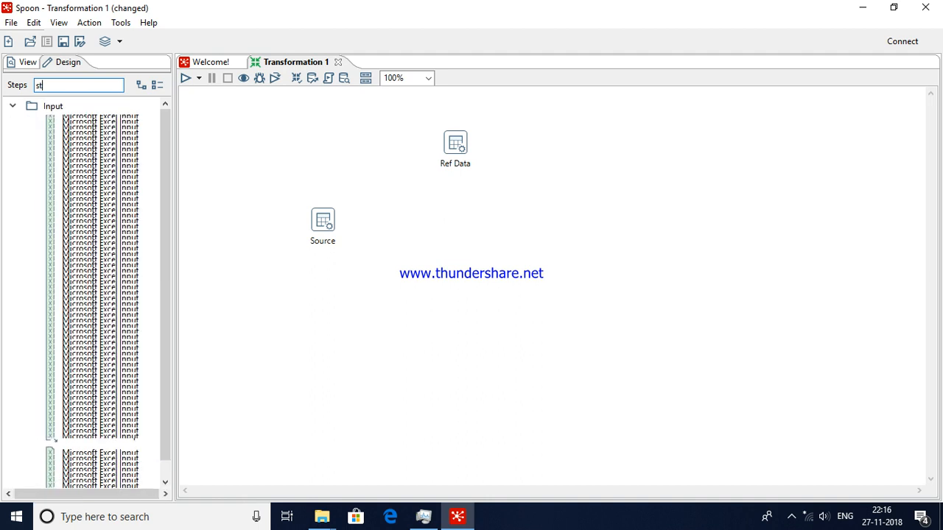
type("r")
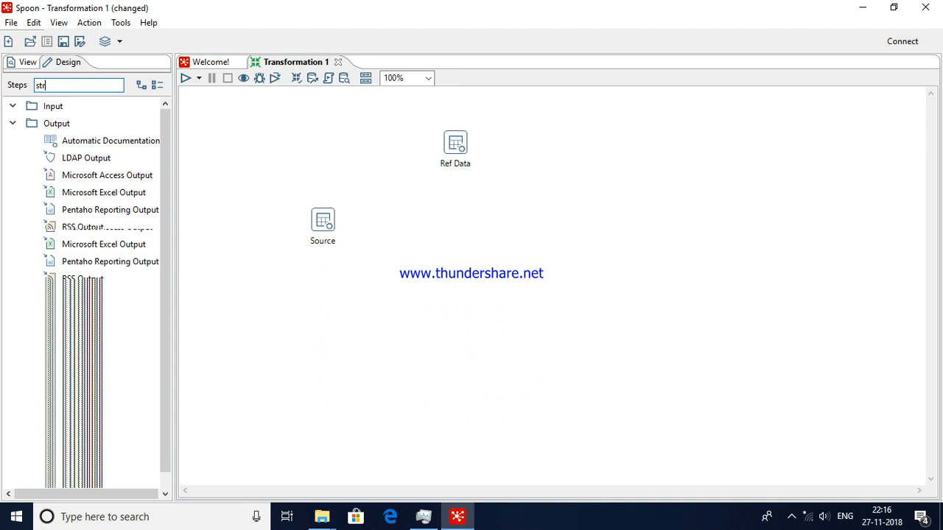
type("e")
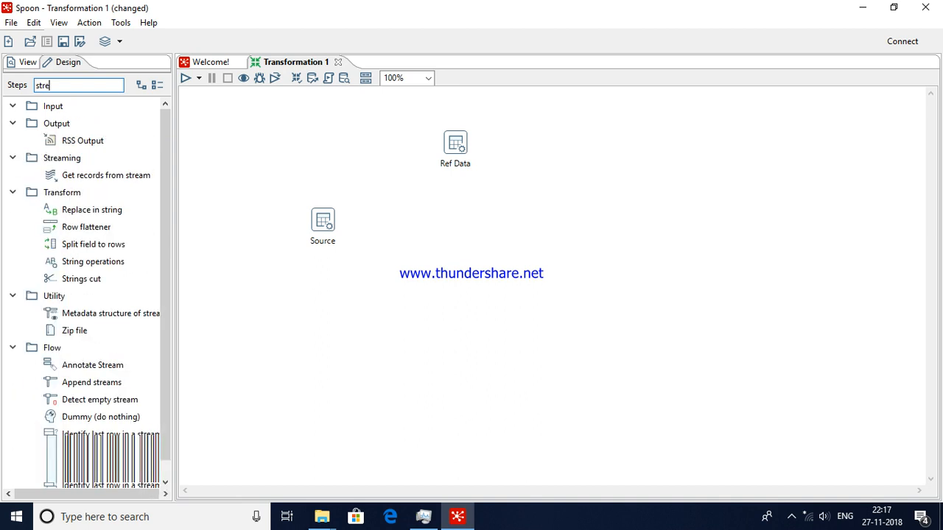
type("a")
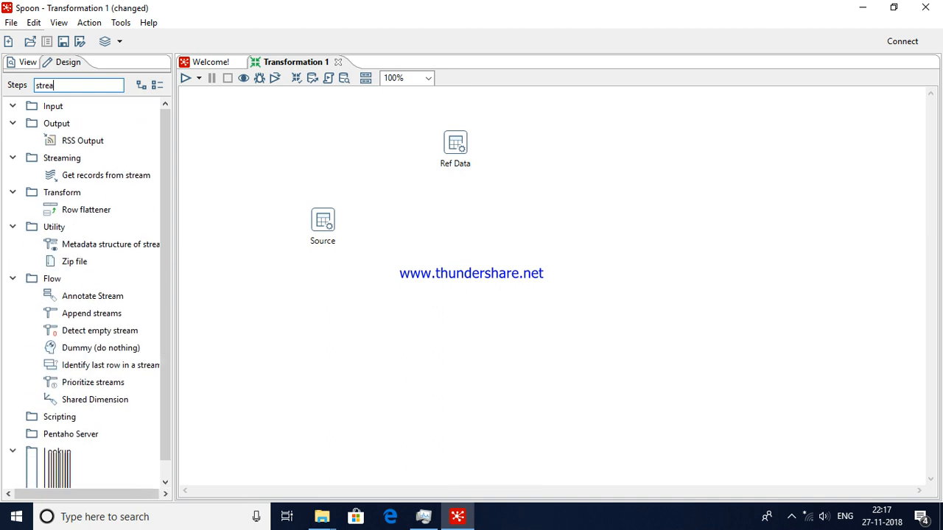
type("m")
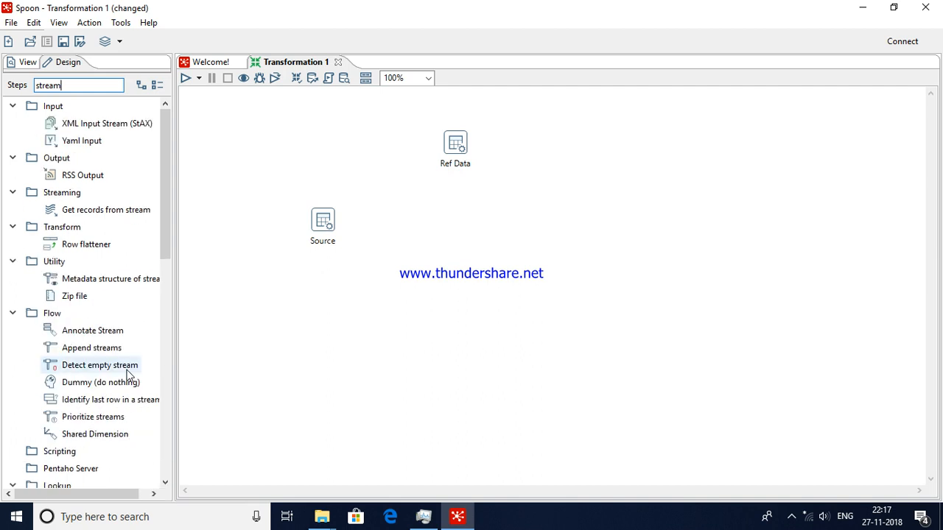
Filter the Design steps tree for 'stream', bringing Stream lookup under Lookup into view.
left_click(166, 279)
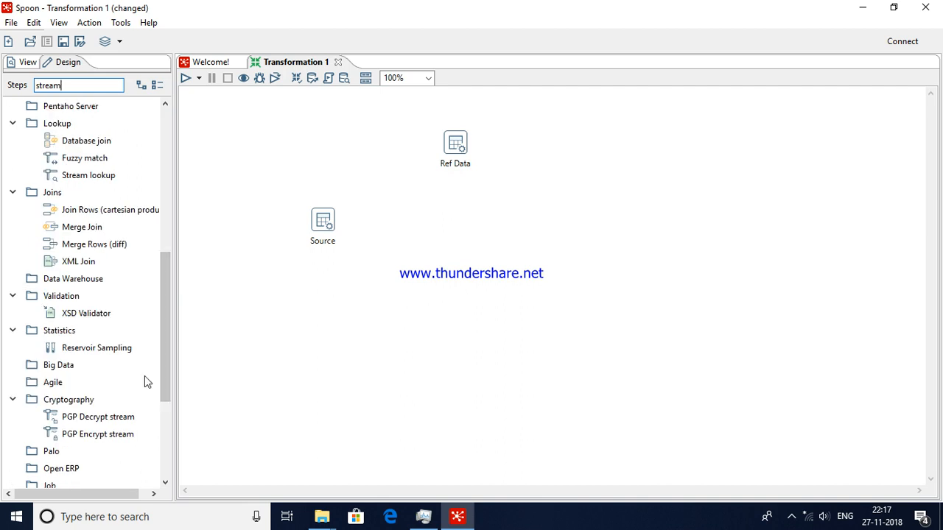
Place a Stream lookup step below Ref Data and draw a hop from Source into it.
double_click(107, 175)
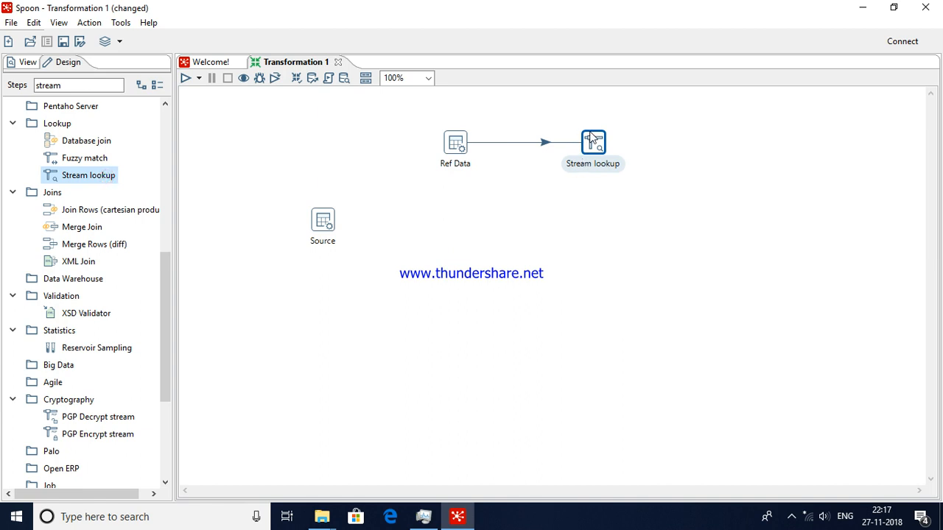
mouse_move(593, 143)
left_mouse_down()
mouse_move(501, 243)
mouse_move(460, 229)
left_mouse_up()
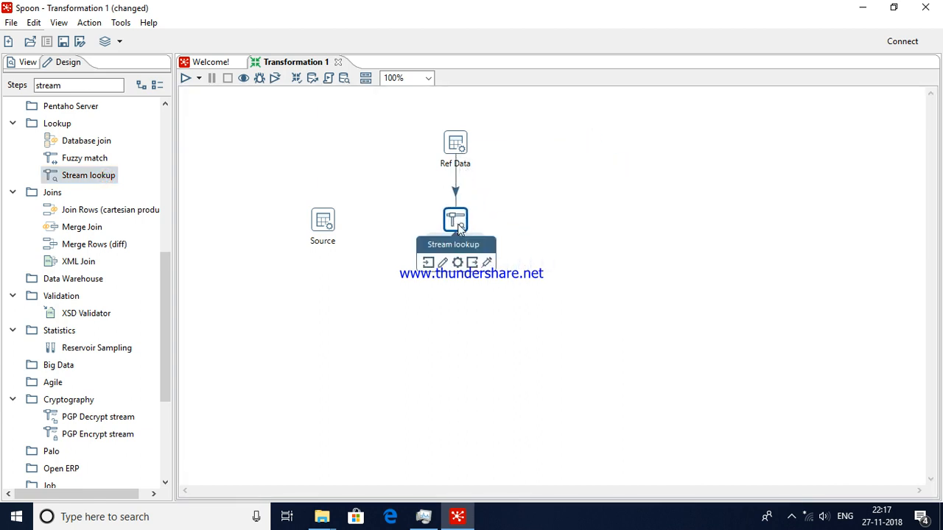
left_click(328, 229)
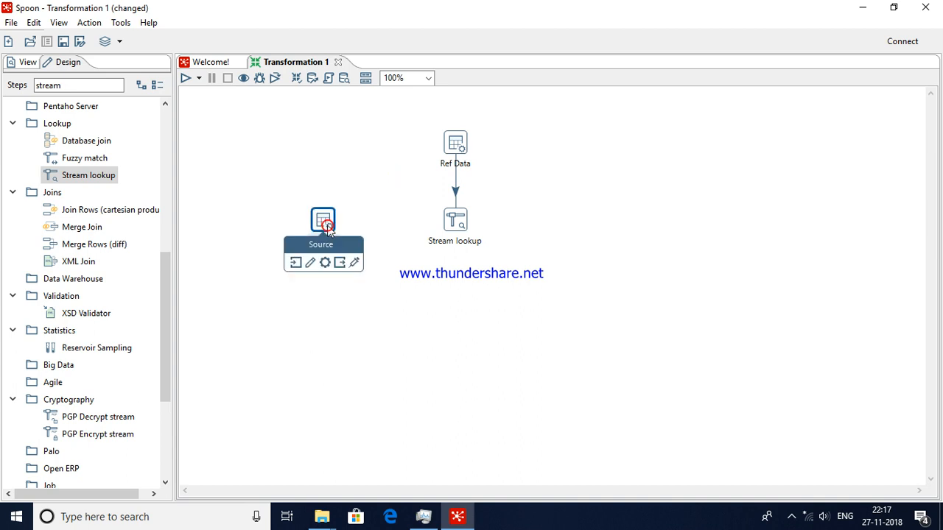
left_click(454, 230)
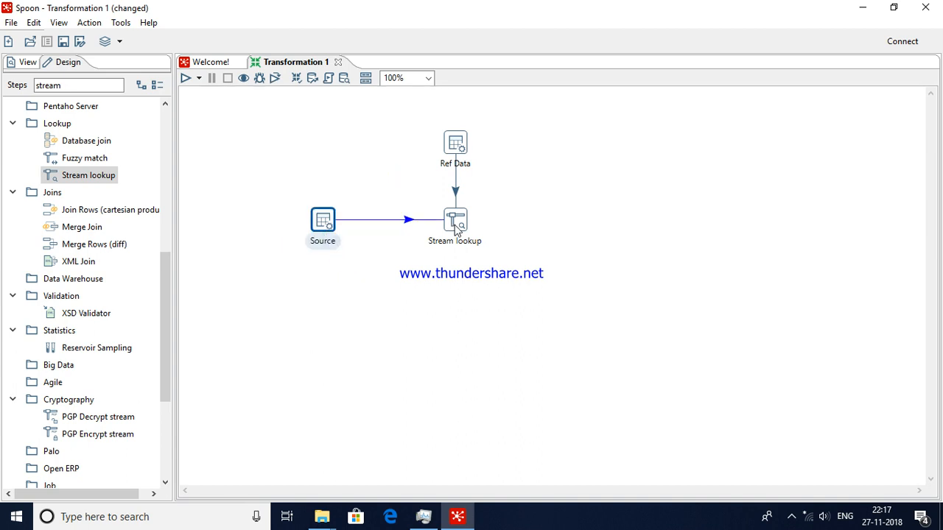
left_click(454, 225)
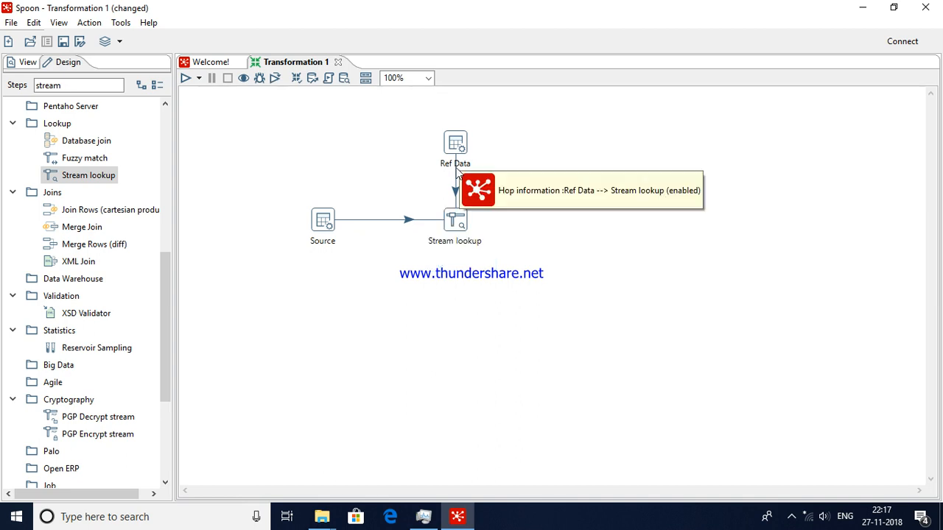
double_click(459, 221)
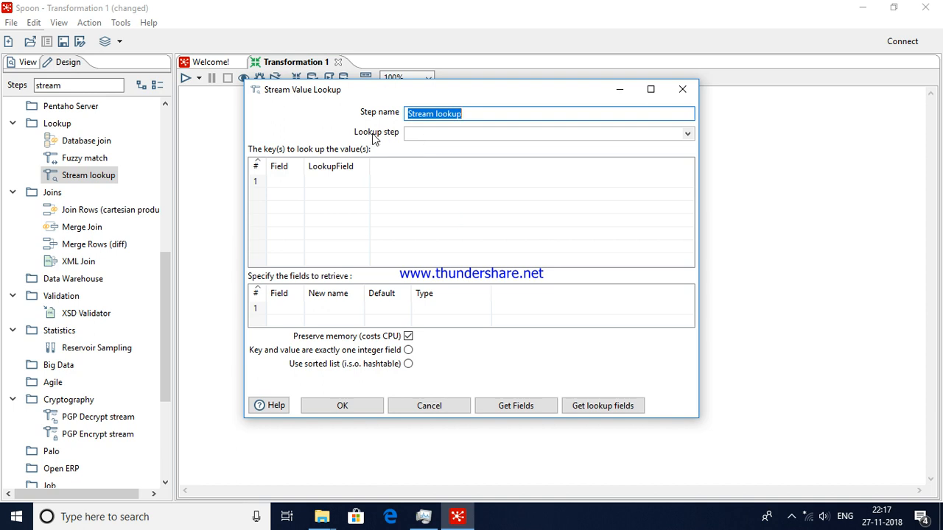
Choose Ref Data as the lookup step and load prd_id and prod_code as retrieved fields.
left_click(688, 133)
left_click(428, 148)
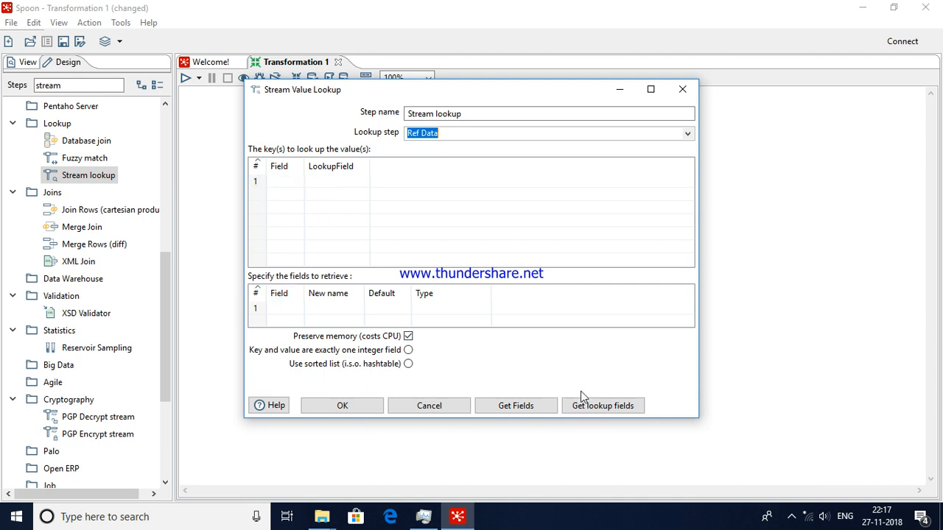
left_click(587, 410)
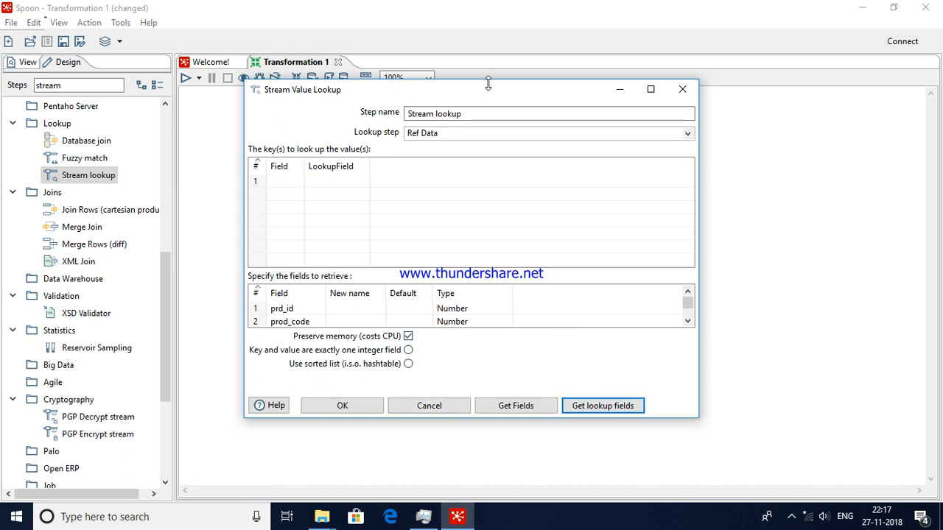
Keep only prod_code as the retrieved field, with default value 00000000.
left_click_drag(489, 83, 488, 45)
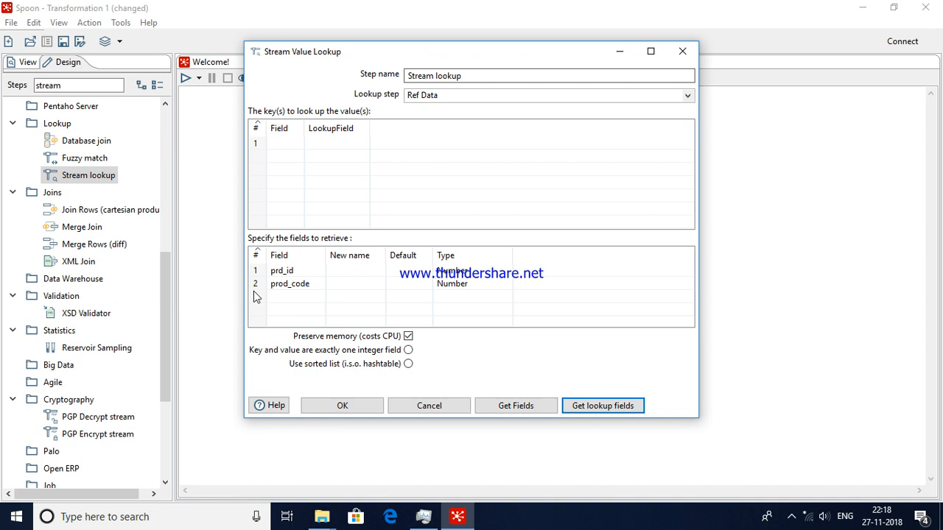
left_click(257, 270)
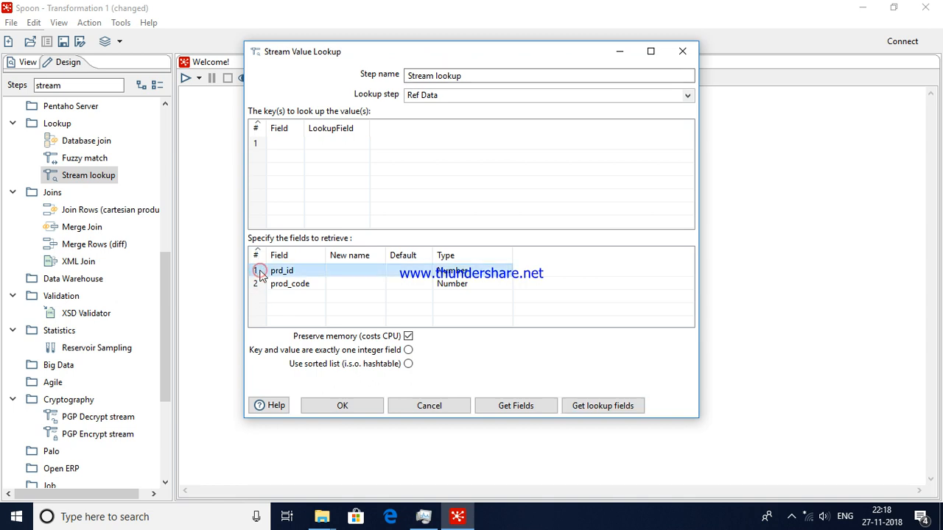
key("Delete")
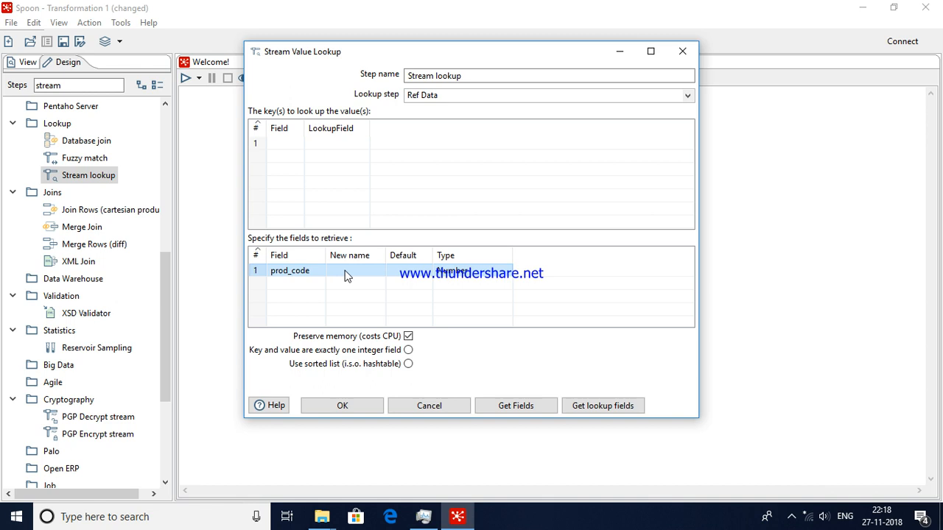
left_click(407, 271)
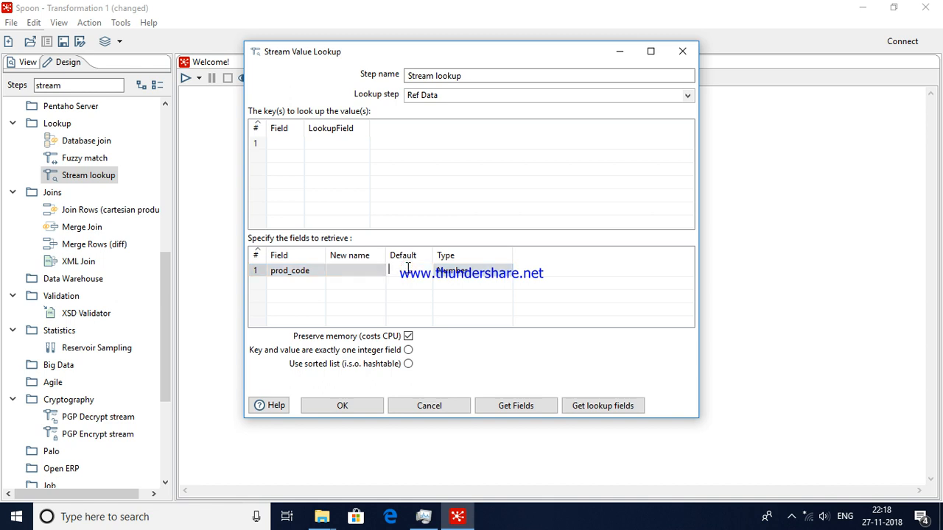
type("00000000")
key("Return")
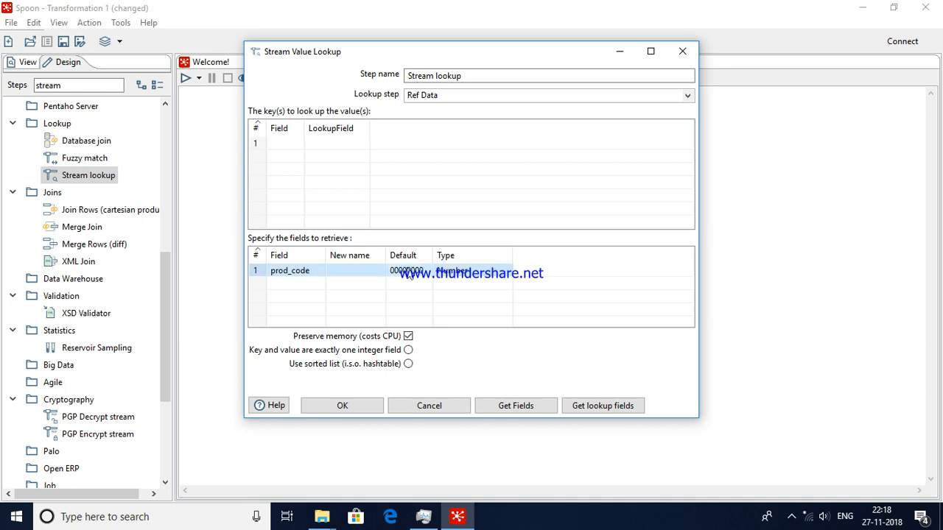
Auto-fill the key table, delete the Product_Name and Sales pairs, confirm, and reopen the Stream lookup settings.
left_click(513, 411)
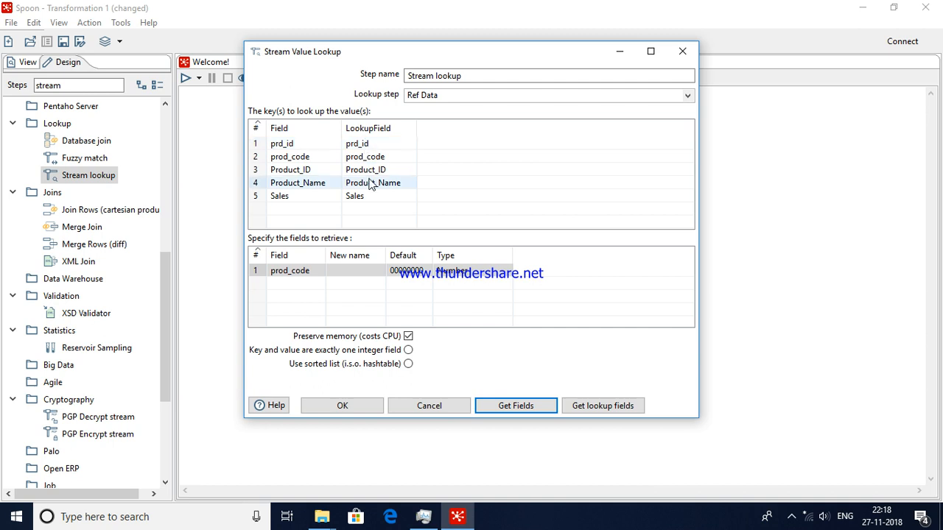
left_click(256, 143)
key("Delete")
key("Delete")
key("Delete")
key("Delete")
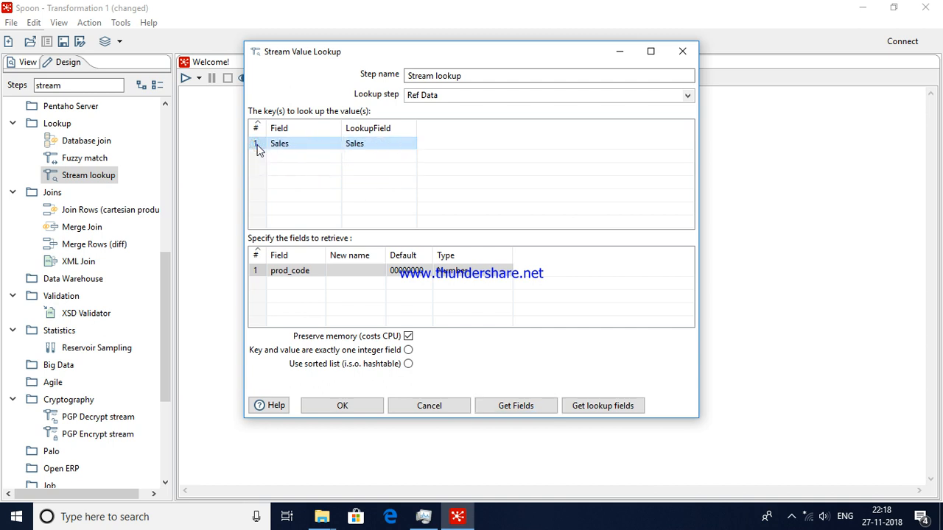
key("Delete")
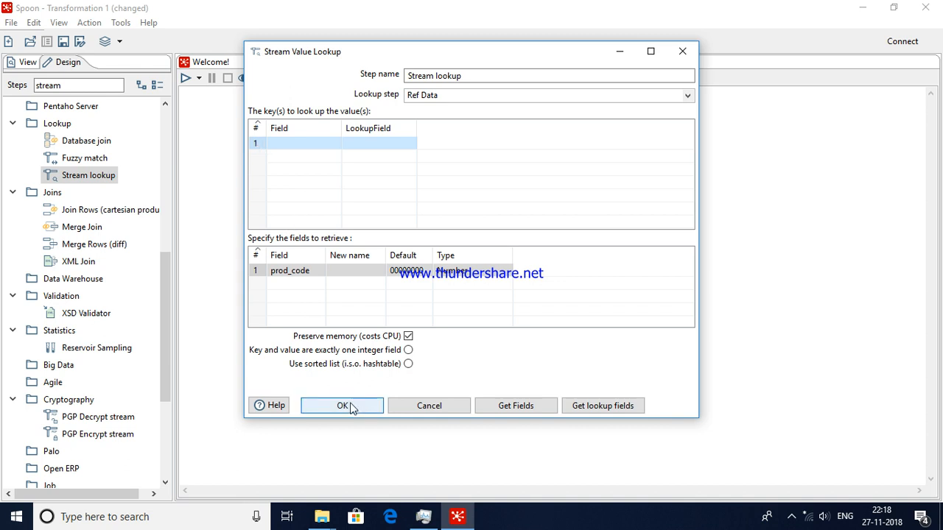
left_click(342, 406)
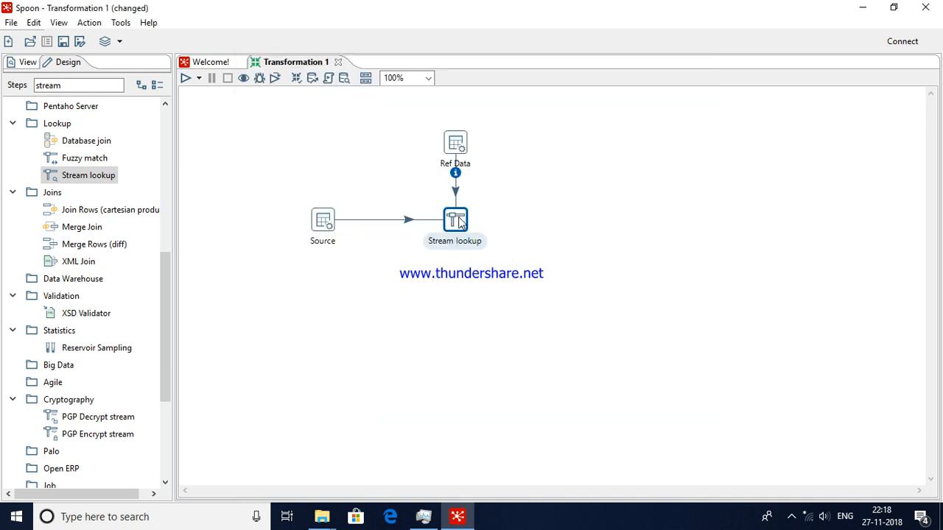
double_click(459, 219)
Set the lookup key row to match stream field Product_ID against Ref Data's prd_id and confirm.
left_click(322, 143)
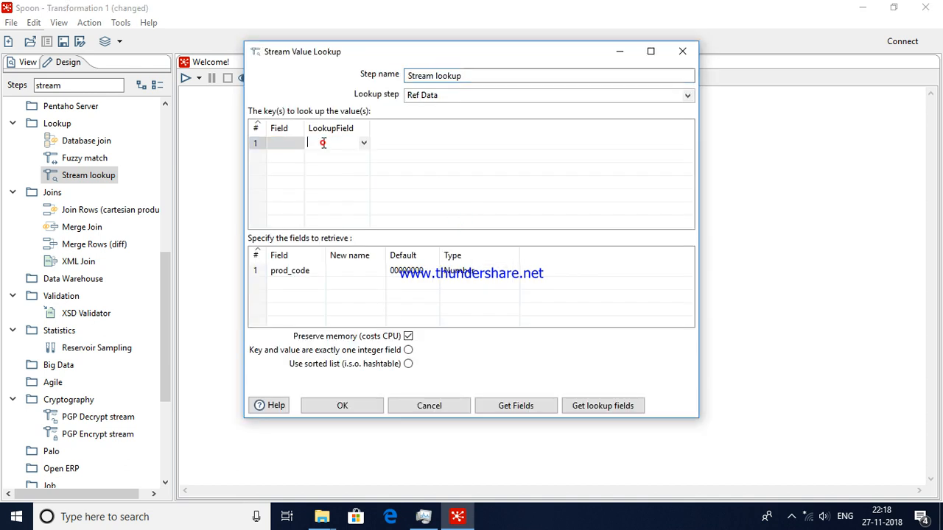
left_click(365, 143)
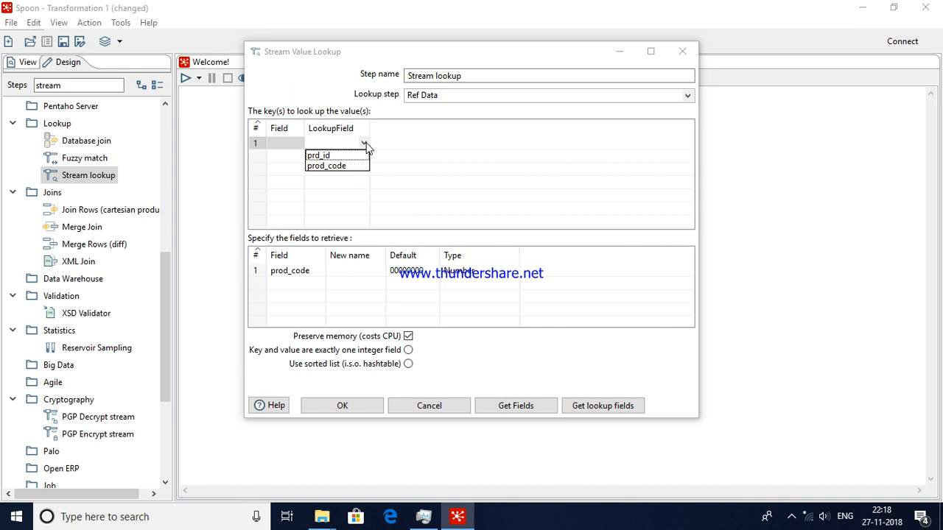
left_click(330, 156)
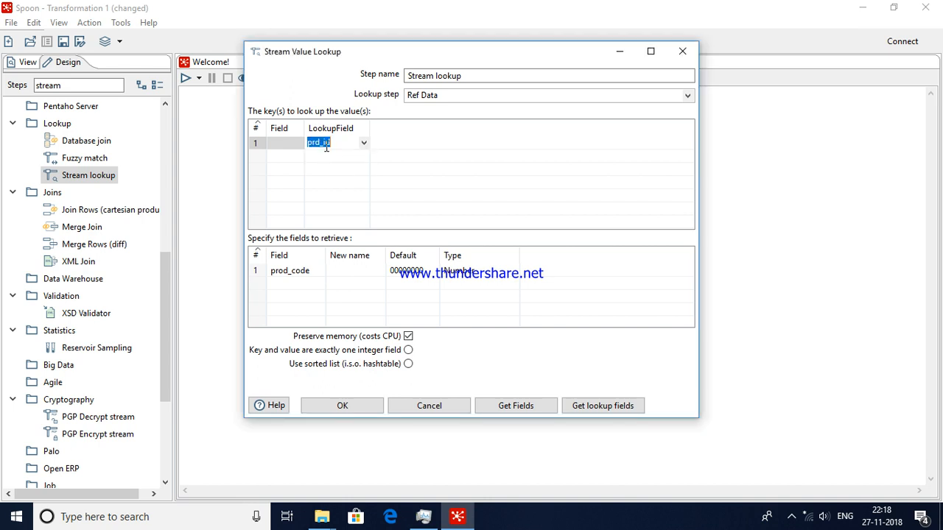
left_click(287, 144)
left_click(298, 144)
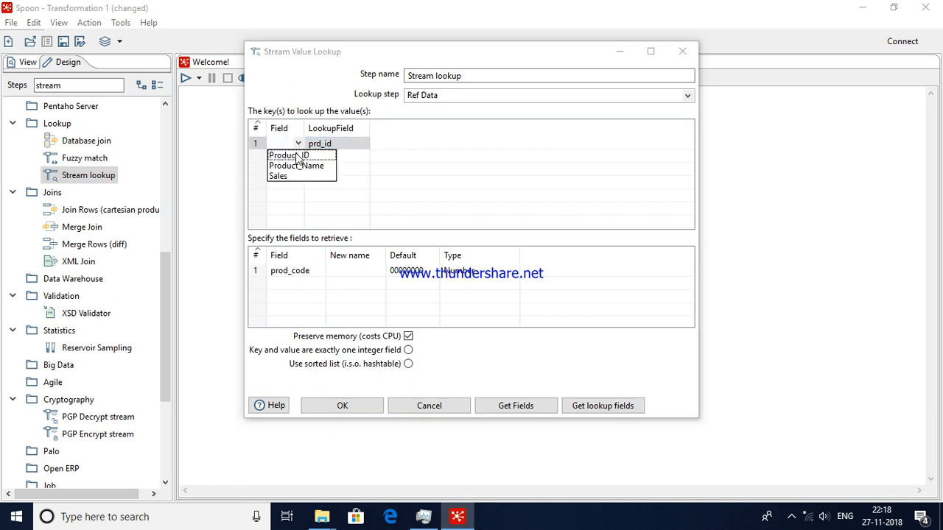
left_click(301, 156)
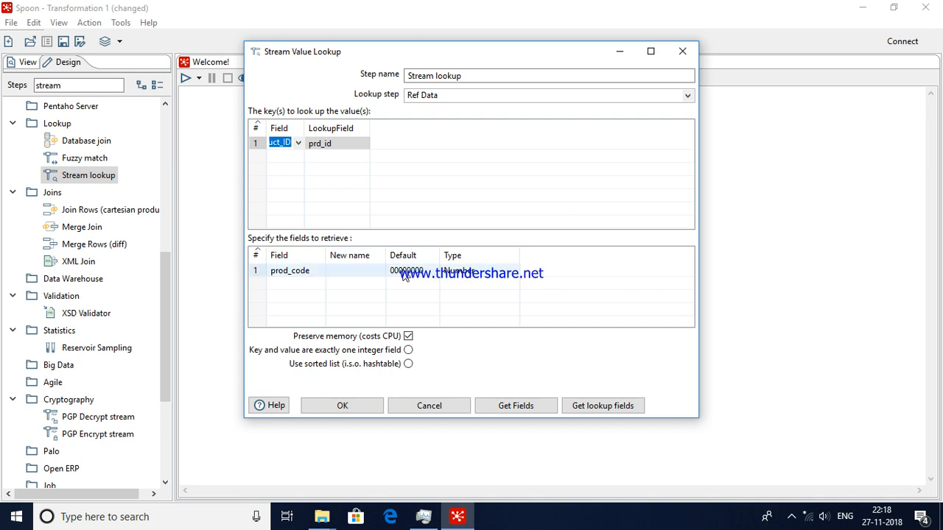
left_click(342, 406)
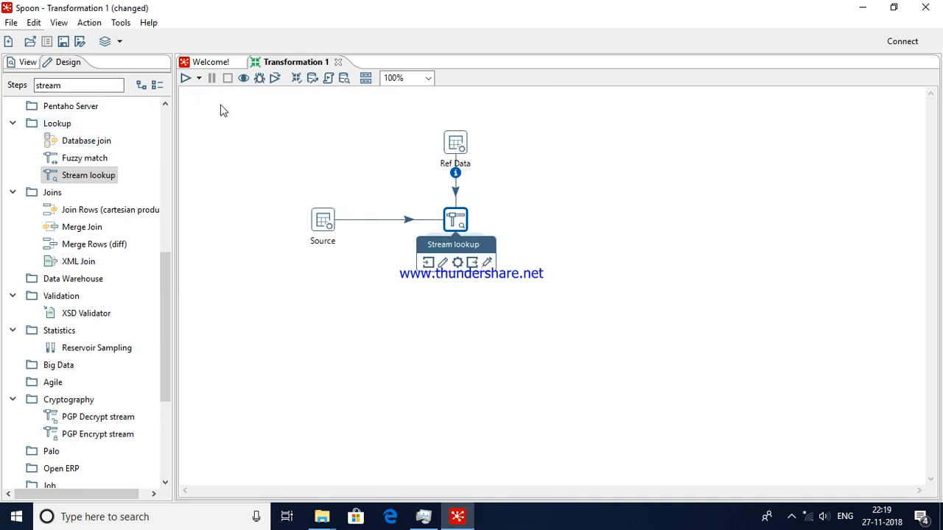
Clear the Steps search box and add a Dummy (do nothing) step after Stream lookup.
left_click(96, 87)
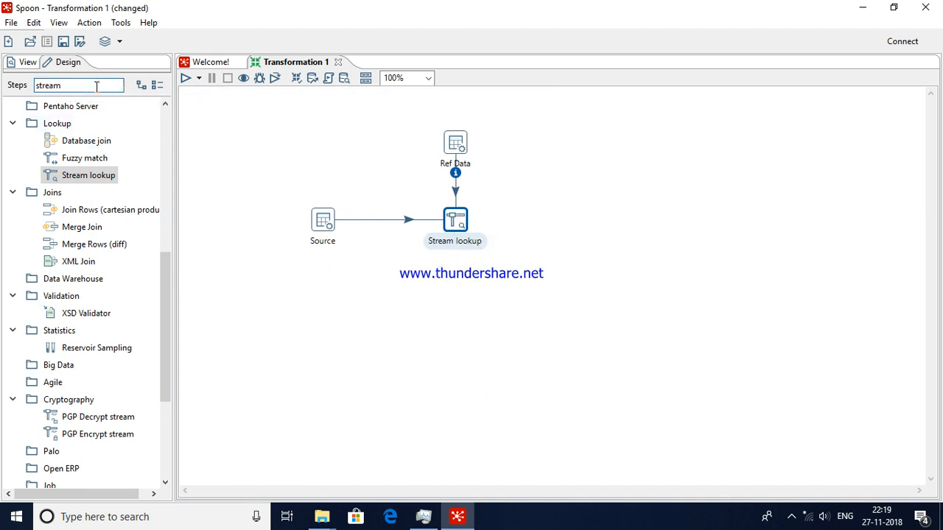
key("BackSpace")
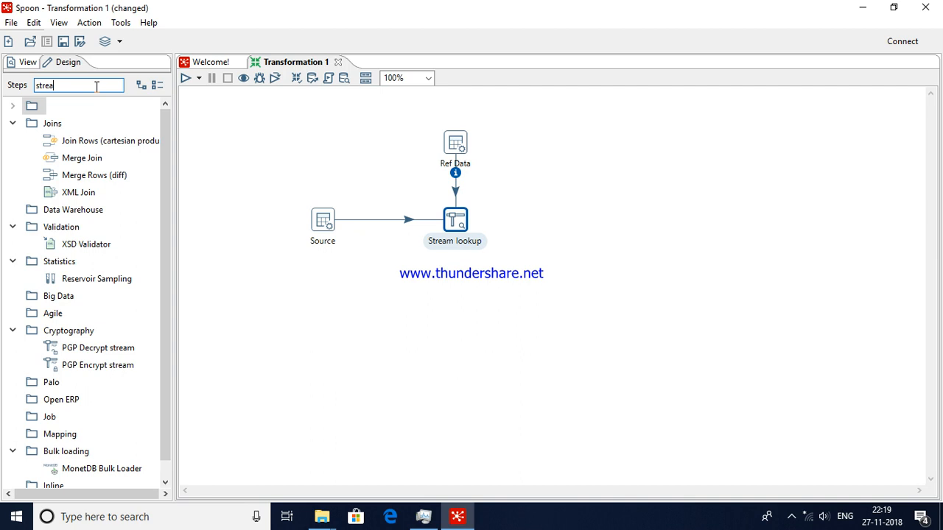
key("BackSpace")
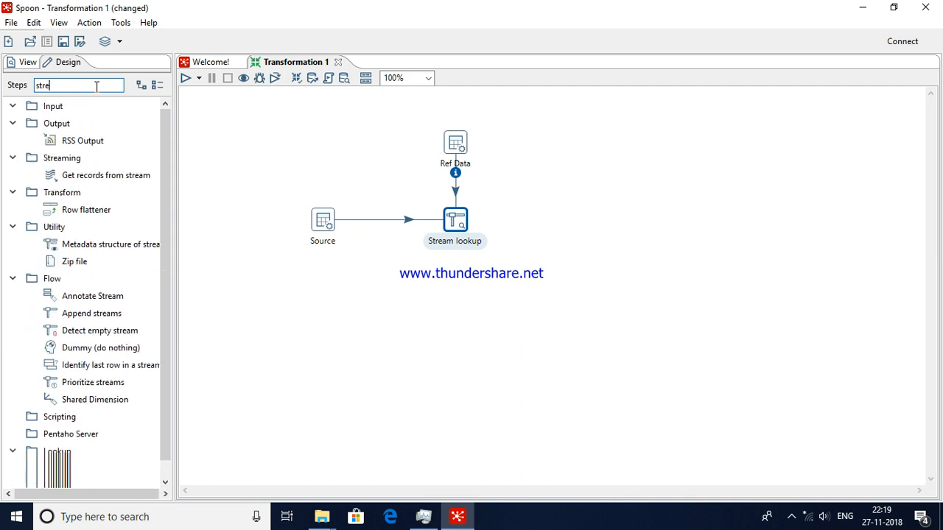
key("BackSpace")
key("BackSpace")
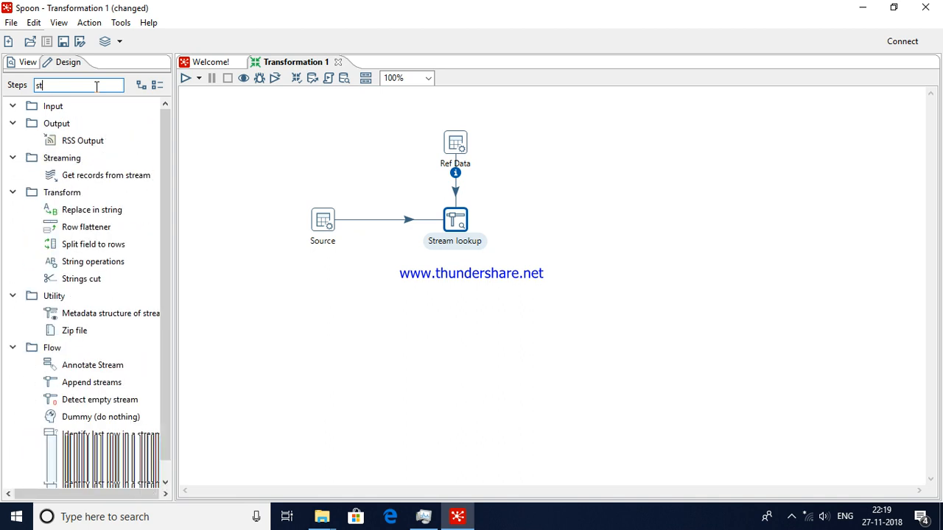
key("BackSpace")
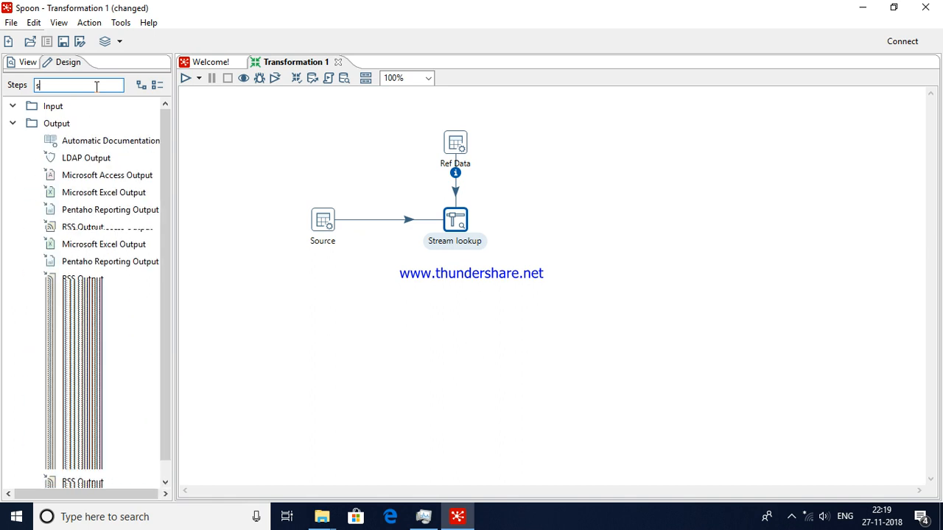
key("BackSpace")
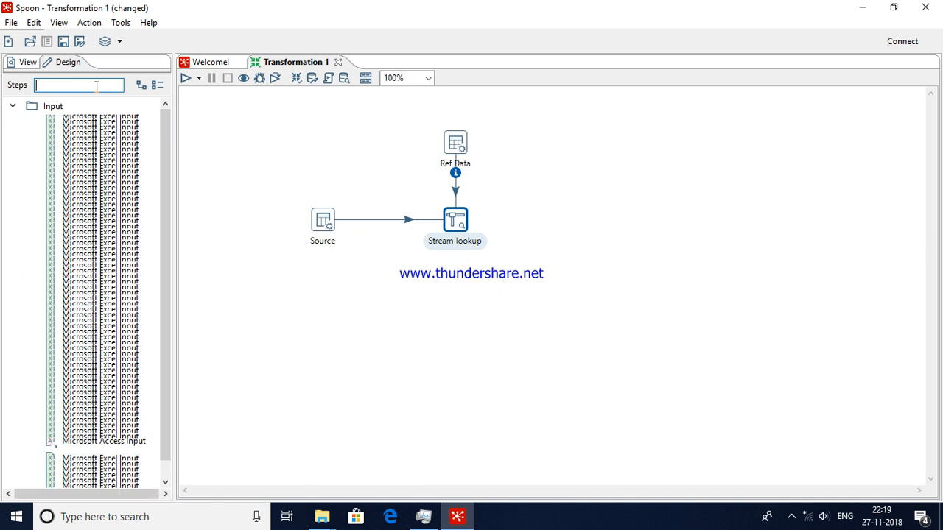
type("d")
type("u")
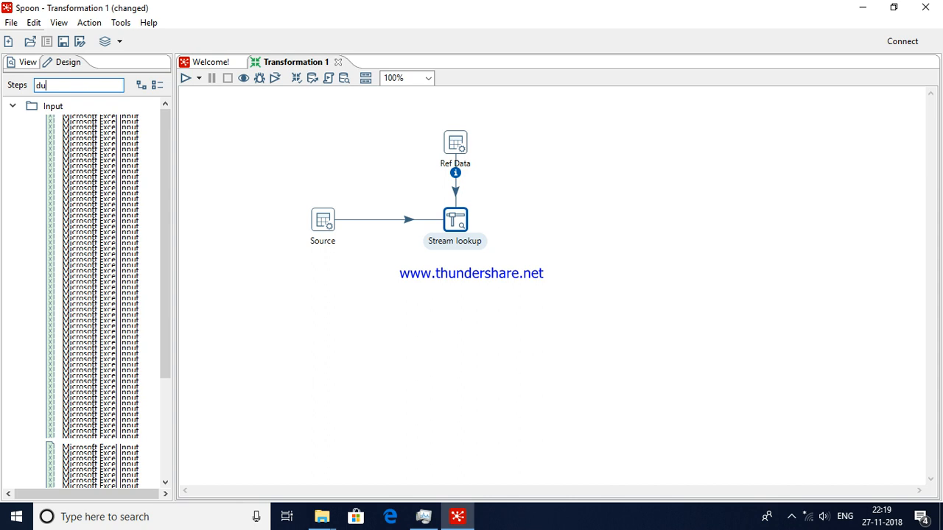
type("m")
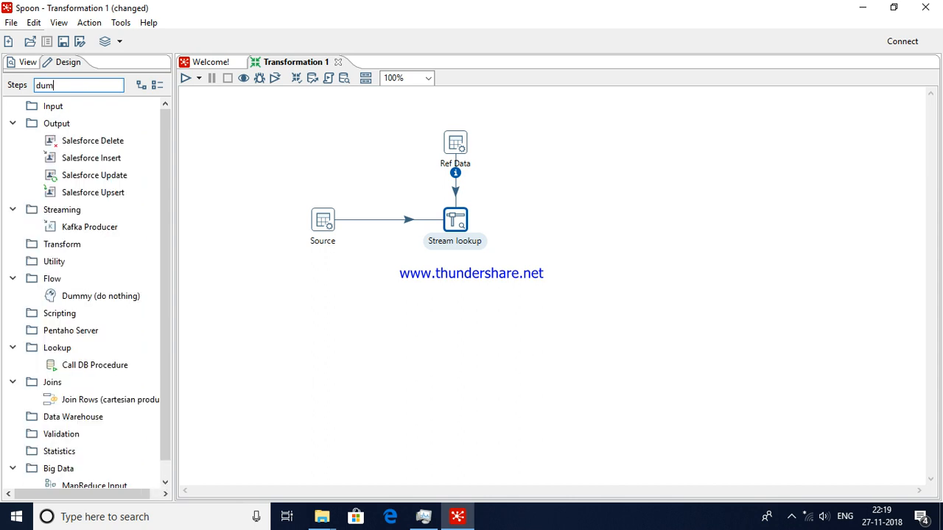
type("m")
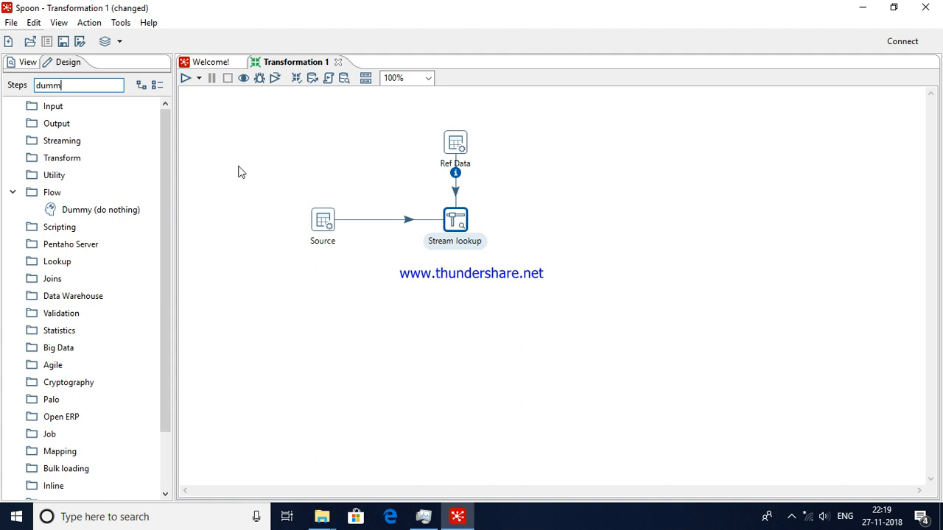
double_click(127, 213)
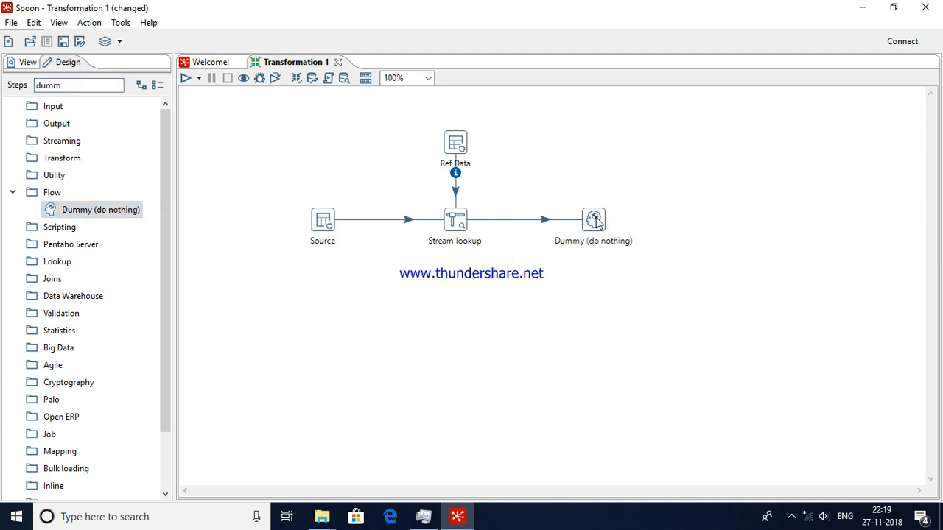
Launch a quick preview of the Dummy step's output from its context menu.
right_click(595, 221)
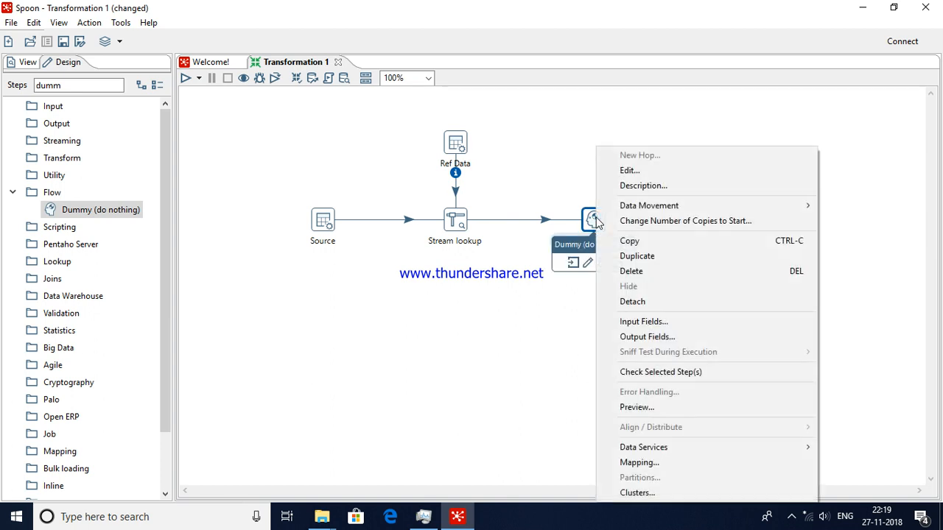
left_click(635, 408)
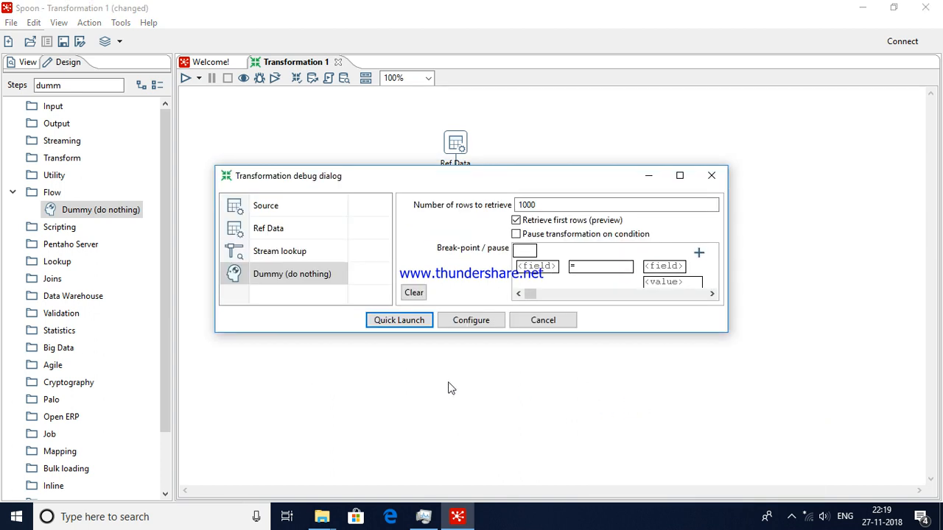
left_click(398, 319)
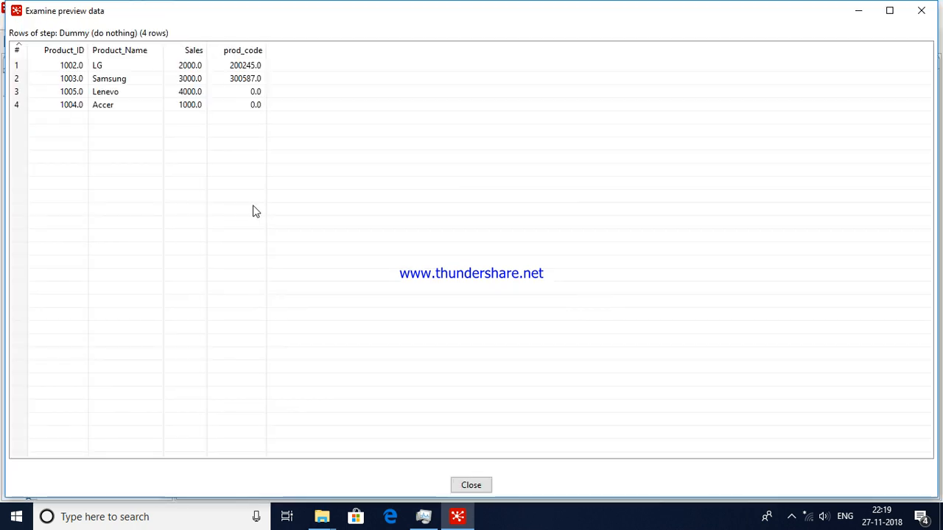
Inspect the LG and Samsung rows with their product codes, then close the preview windows.
left_click(190, 65)
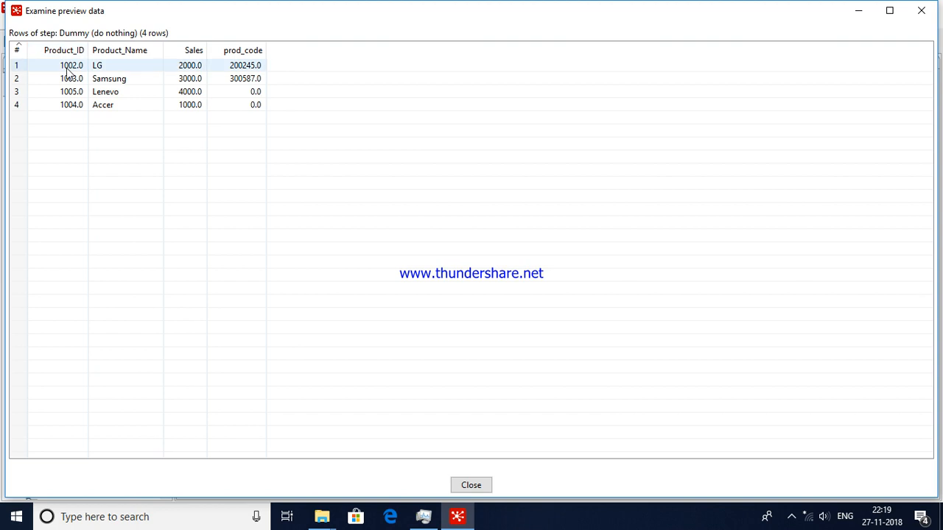
left_click(109, 78)
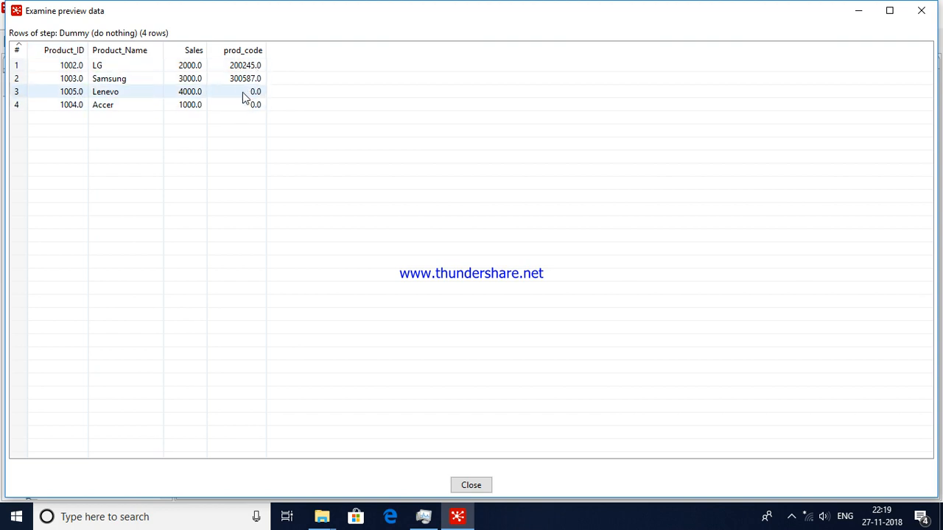
left_click(464, 485)
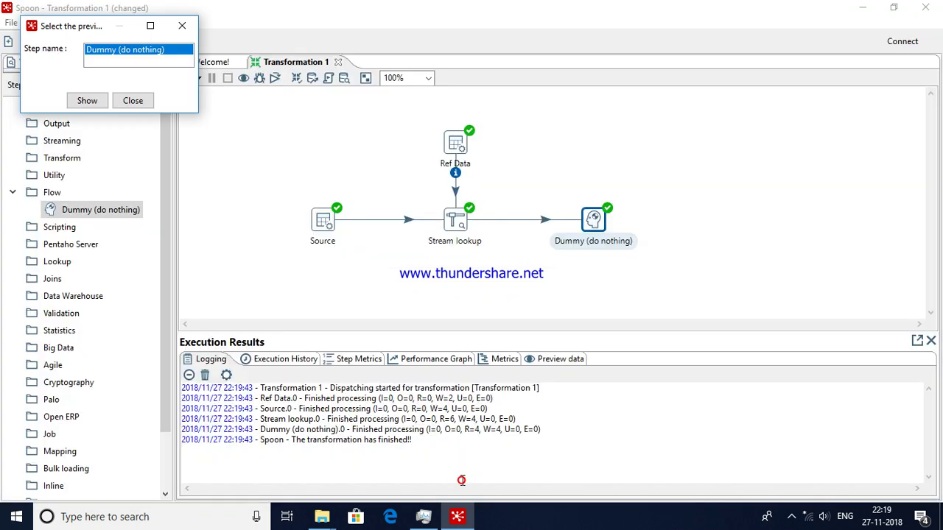
left_click(132, 100)
Review the Stream lookup settings unchanged, then show the Dummy step's rows in the Preview data results.
left_click(457, 220)
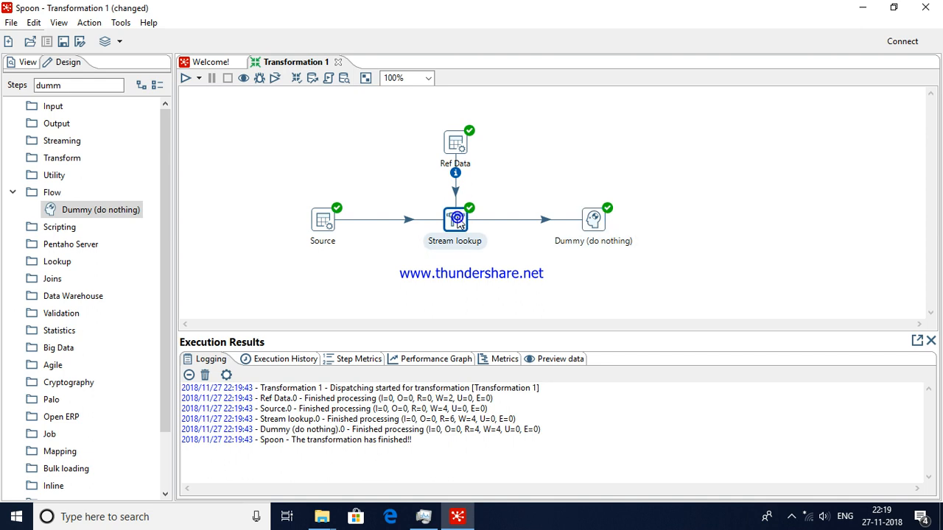
double_click(458, 221)
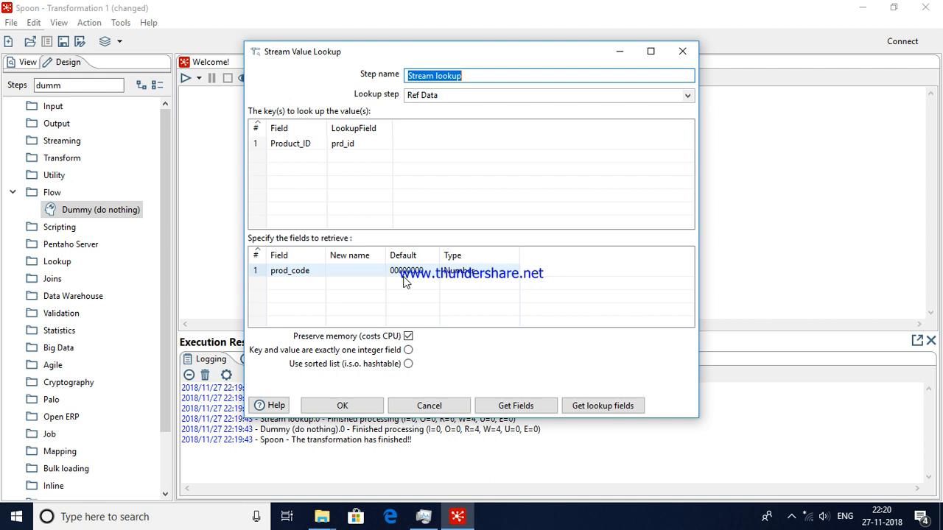
left_click(343, 407)
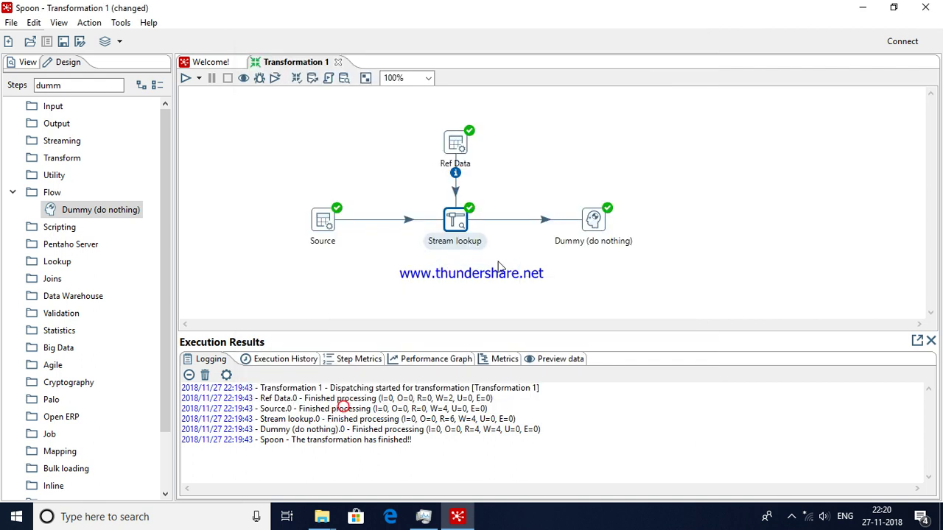
left_click(596, 221)
left_click(571, 358)
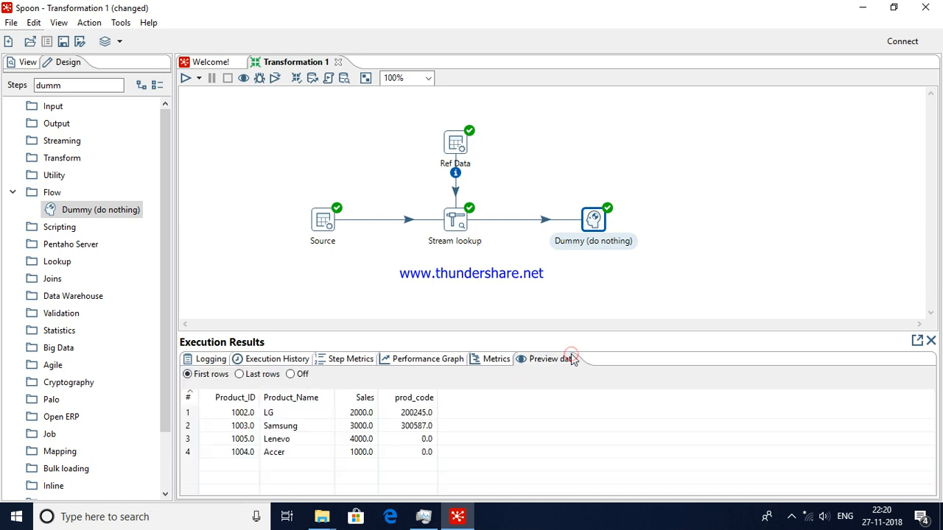